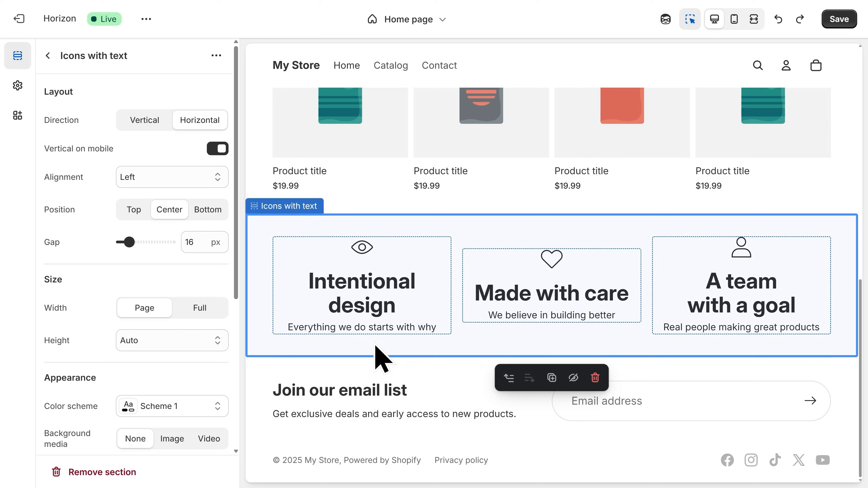
Redo the icons section text so its headings read "An Eye for Quality", "Made to Be Loved" and "Made by Real People"
{"action": "key", "text": "ctrl+shift+z"}
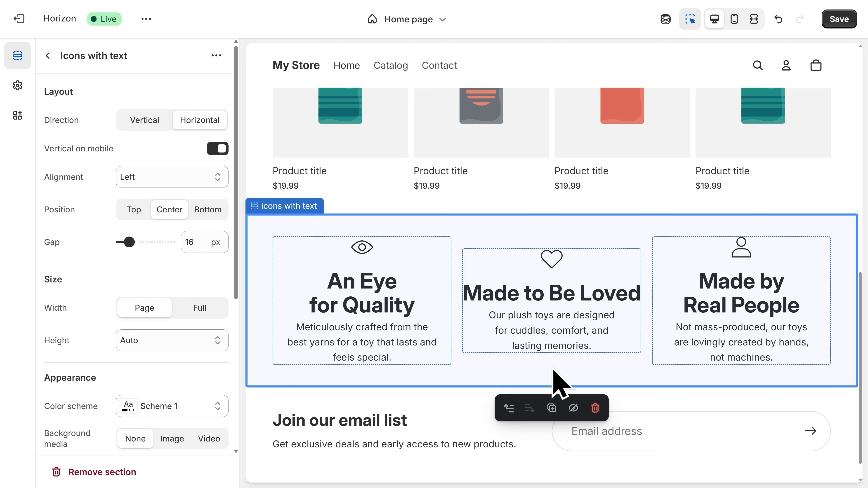
{"action": "scroll", "coordinate": [552, 367], "scroll_direction": "down", "scroll_amount": 1}
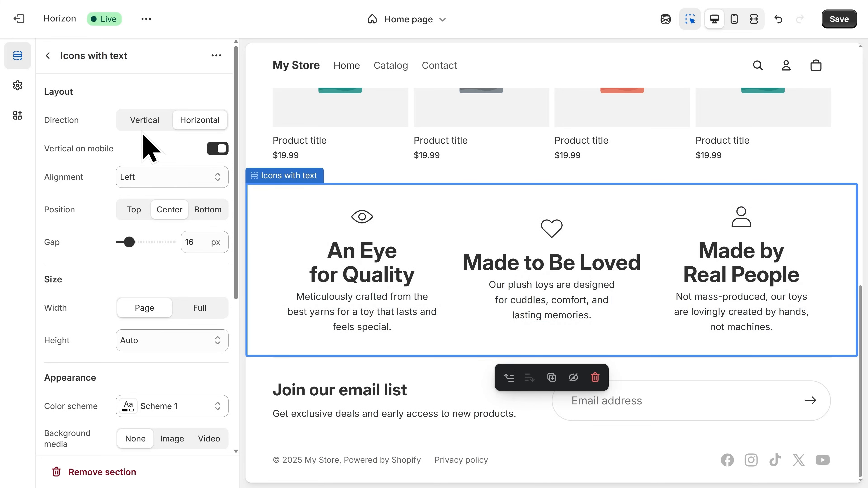
{"action": "left_click", "coordinate": [49, 55]}
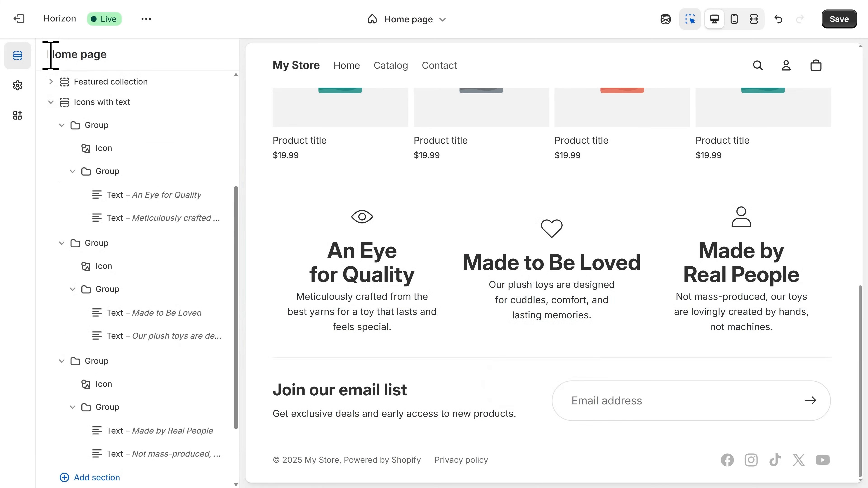
Add a Custom section to the home page below the Icons with text section
{"action": "scroll", "coordinate": [151, 287], "scroll_direction": "down", "scroll_amount": 3}
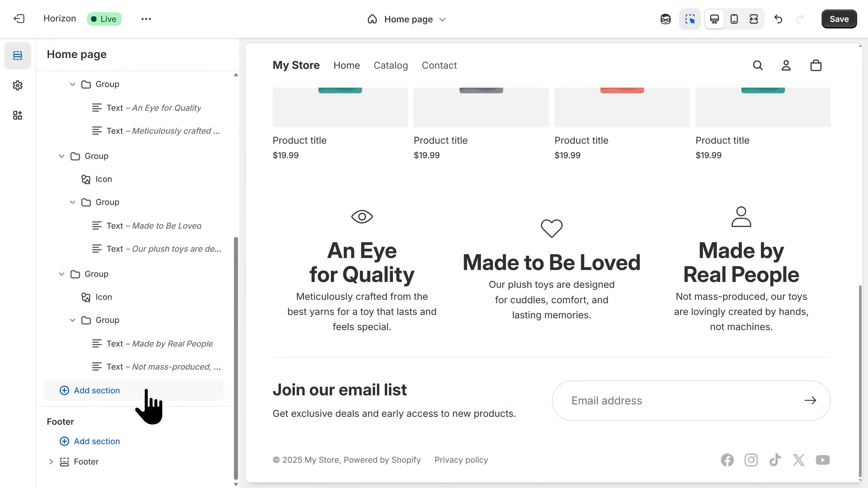
{"action": "left_click", "coordinate": [138, 393]}
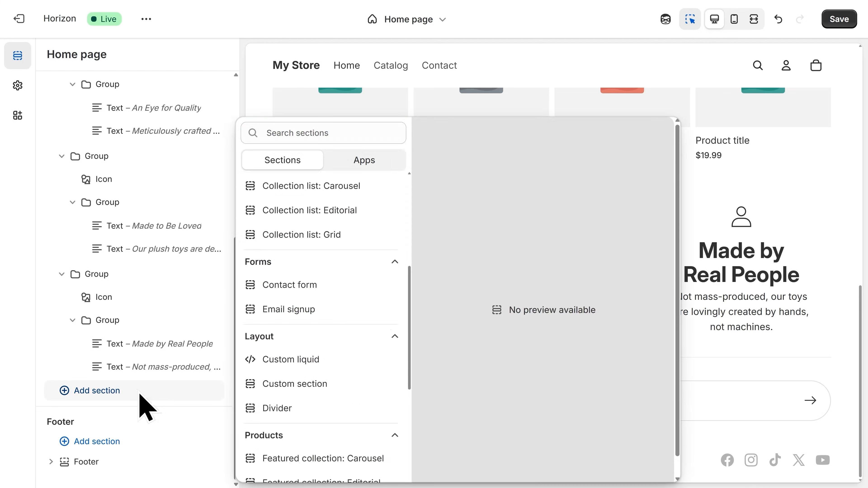
{"action": "scroll", "coordinate": [408, 307], "scroll_direction": "down", "scroll_amount": 6}
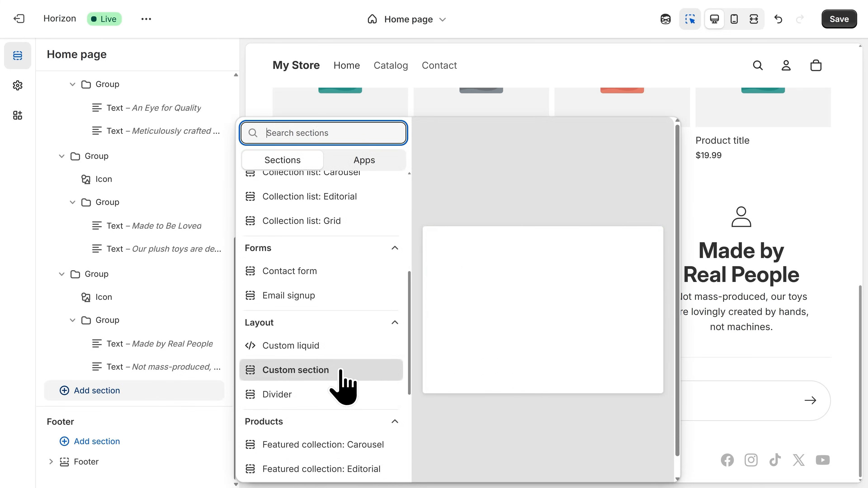
{"action": "left_click", "coordinate": [341, 371]}
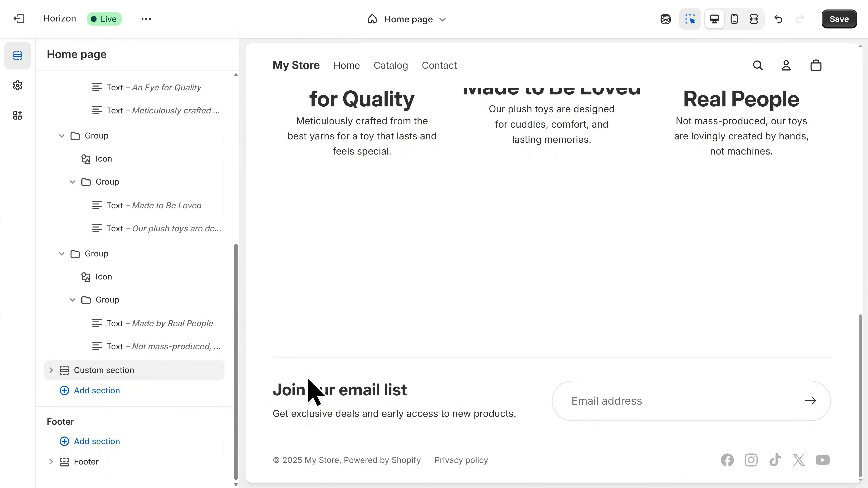
Generate a block in the custom section with the prompt "Create a 3-column customer reviews layout with a quote, name, and star rating."
{"action": "left_click", "coordinate": [50, 371]}
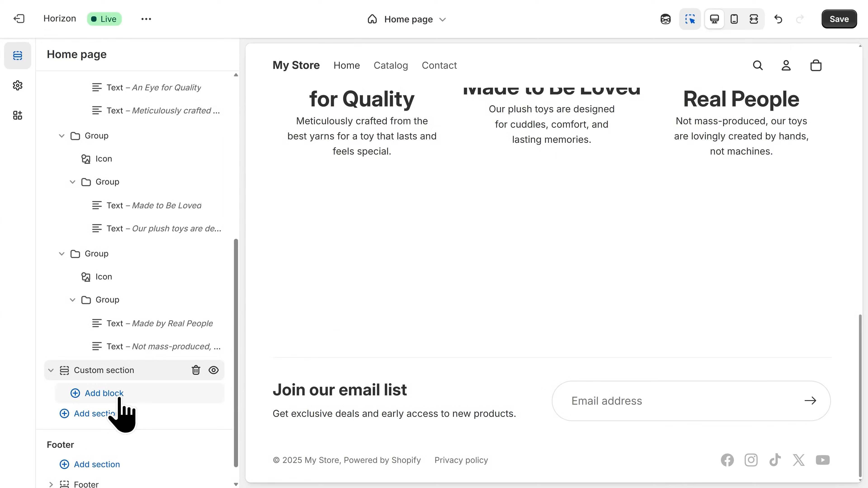
{"action": "left_click", "coordinate": [120, 396]}
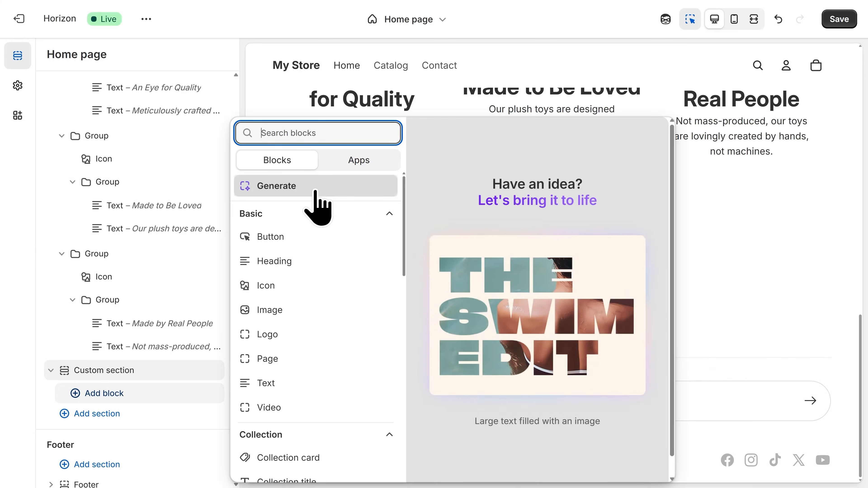
{"action": "left_click", "coordinate": [315, 191]}
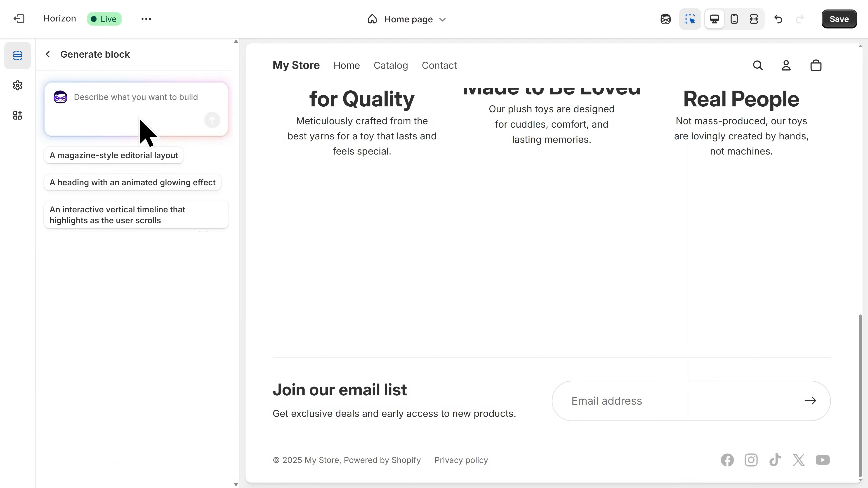
{"action": "type", "text": "Create a 3-column customer reviews layout with a quote, name, and star rating."}
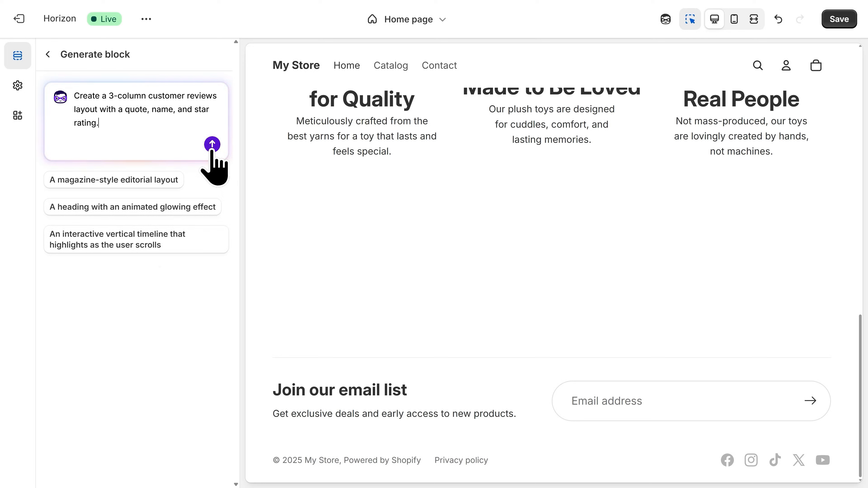
{"action": "left_click", "coordinate": [212, 146]}
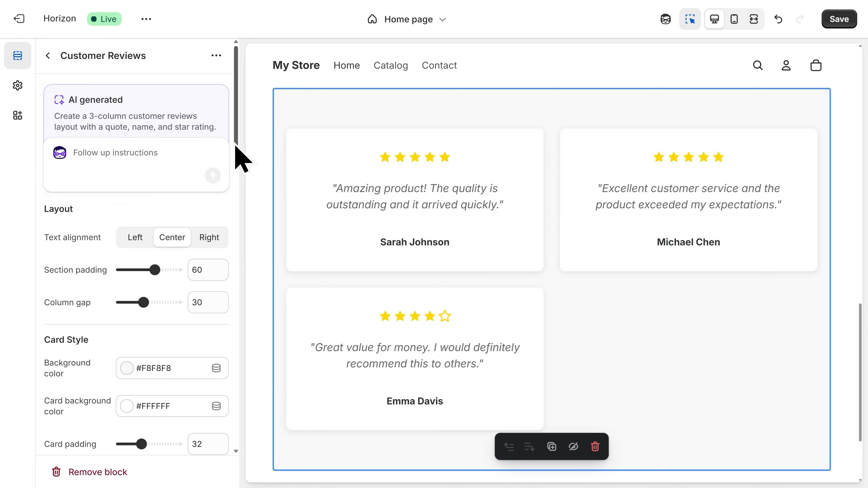
Replace the three review quotes with handmade-toy testimonials, set each customer name to "Happy Customer" and each star rating to 5
{"action": "left_click_drag", "start_coordinate": [236, 145], "coordinate": [235, 297]}
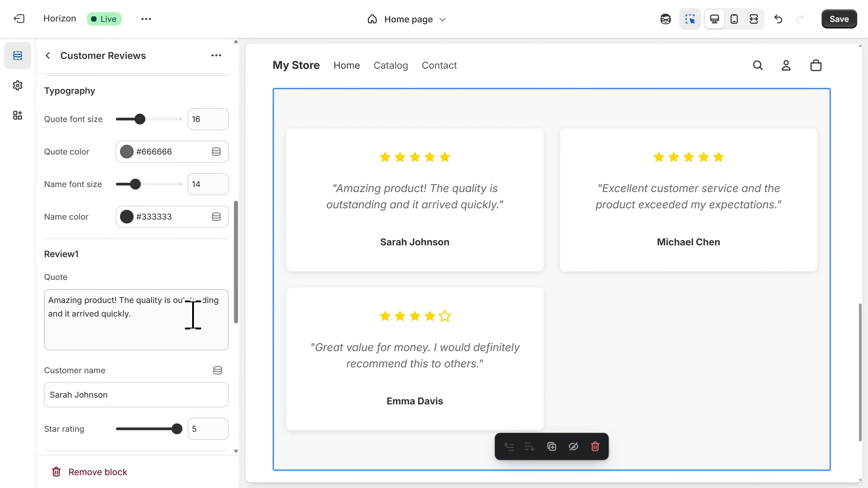
{"action": "left_click_drag", "start_coordinate": [167, 323], "coordinate": [41, 261]}
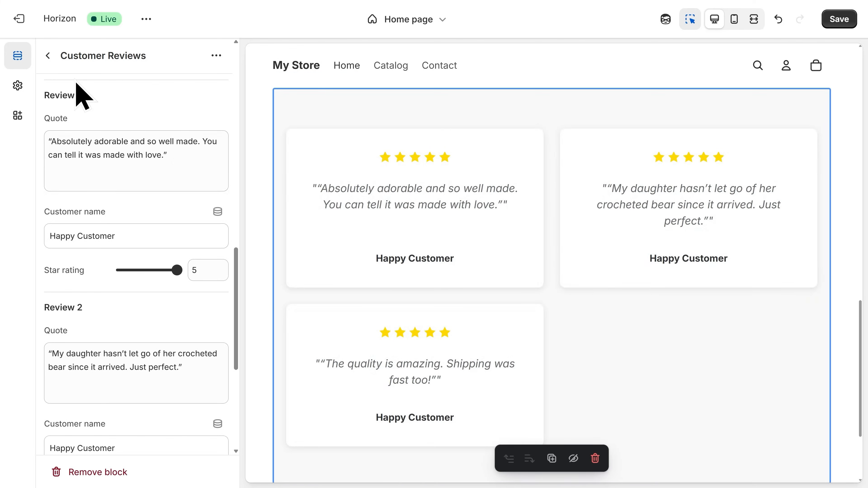
{"action": "left_click", "coordinate": [48, 55]}
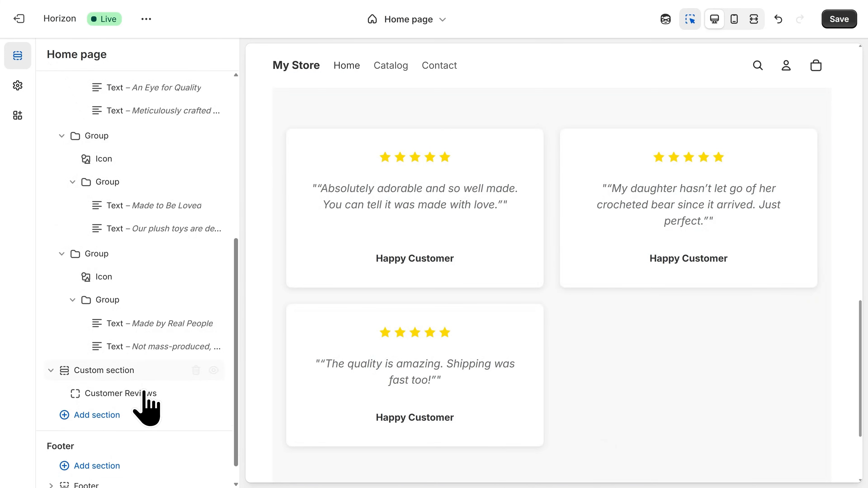
Add a Contact form section to the home page below the customer reviews section
{"action": "left_click", "coordinate": [140, 419]}
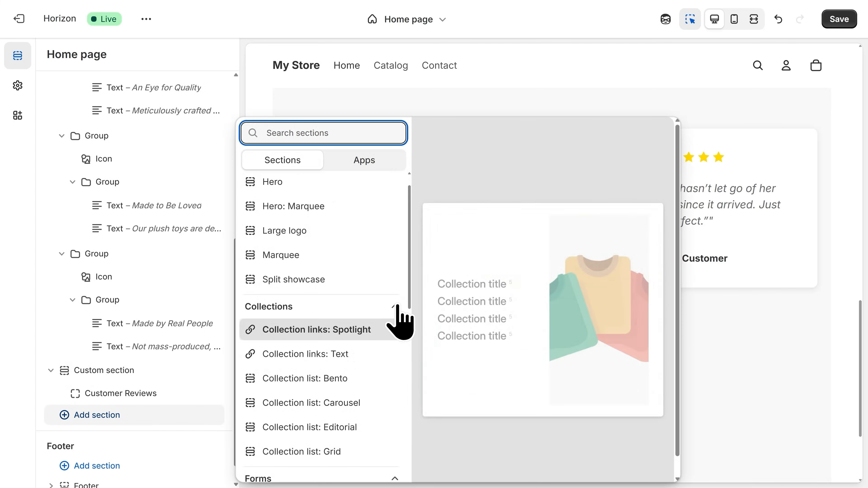
{"action": "left_click_drag", "start_coordinate": [408, 298], "coordinate": [407, 360]}
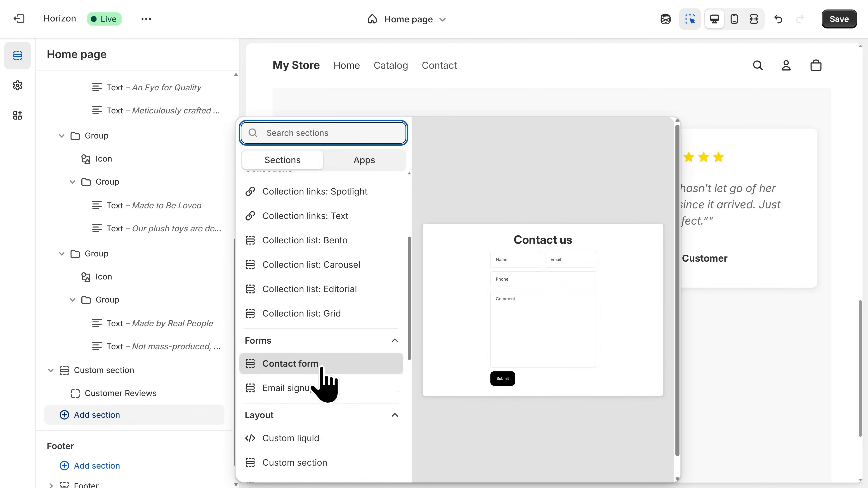
{"action": "left_click", "coordinate": [324, 365]}
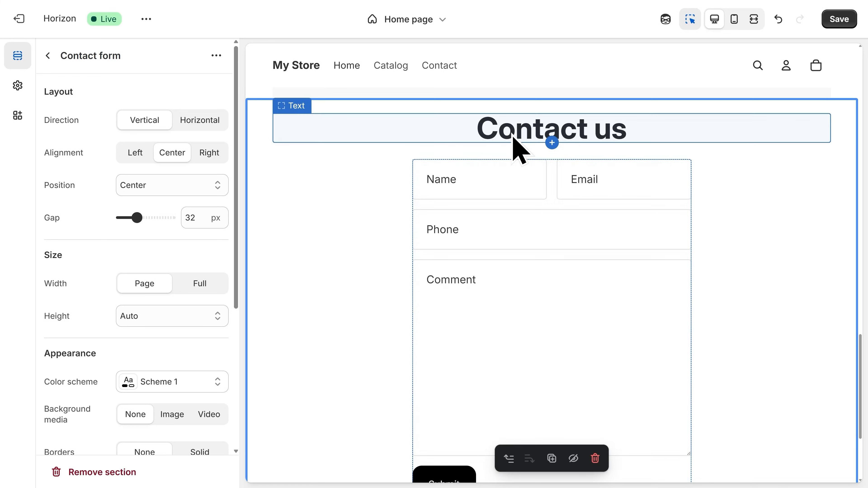
Change the contact form's heading to "Place a Custom Order" and save the home page
{"action": "left_click", "coordinate": [514, 140]}
{"action": "type", "text": "Place a Cust"}
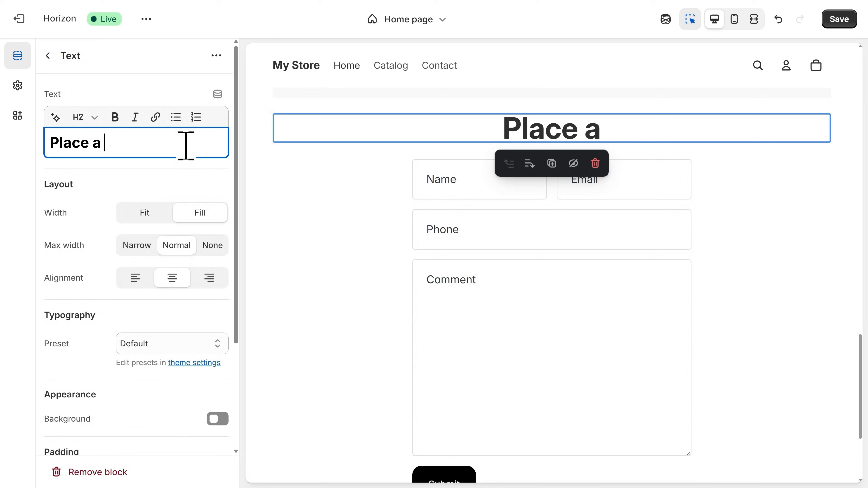
{"action": "type", "text": "om Order"}
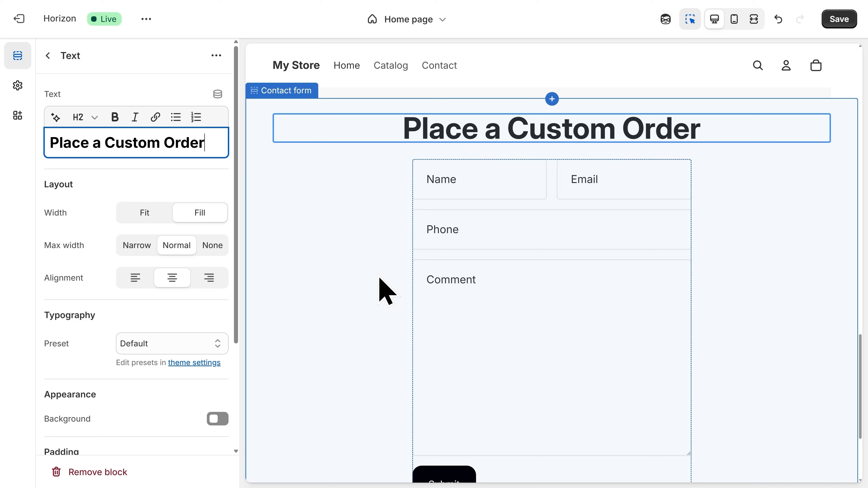
{"action": "left_click", "coordinate": [840, 26]}
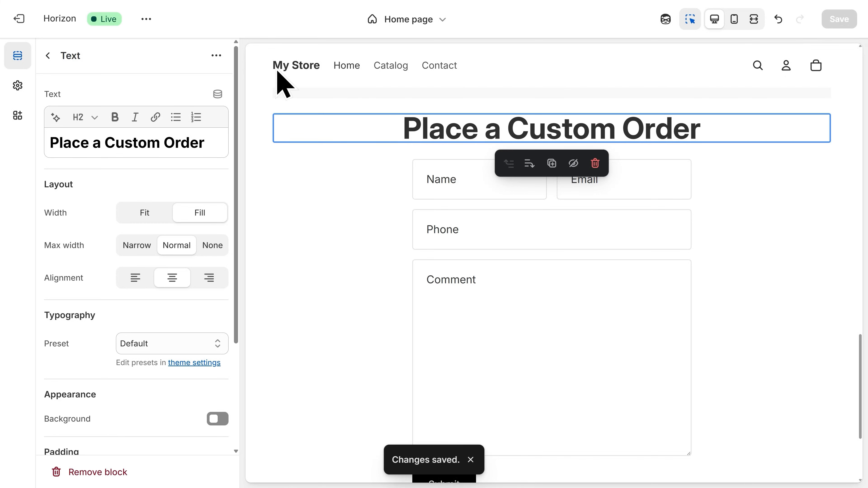
Exit the theme editor and open the store's Products page
{"action": "left_click", "coordinate": [20, 24]}
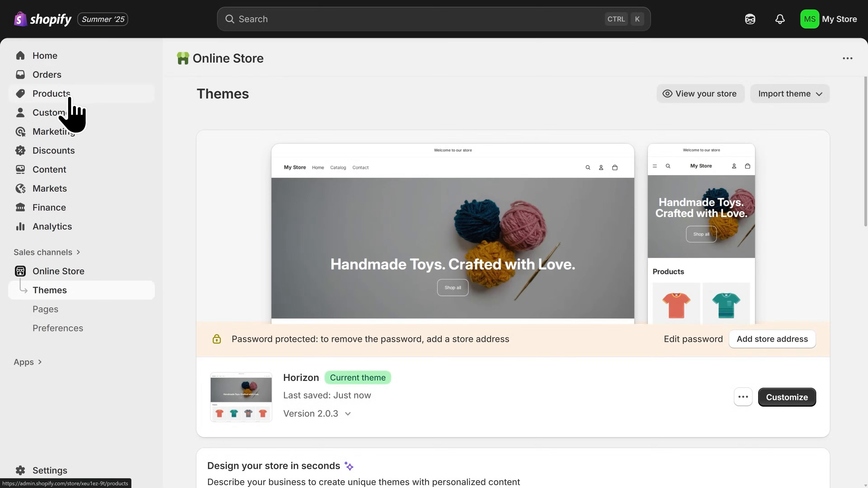
{"action": "left_click", "coordinate": [70, 114]}
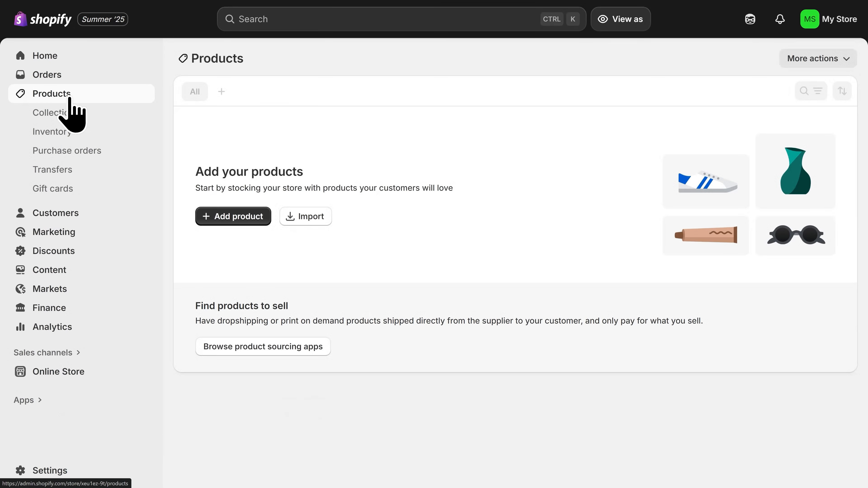
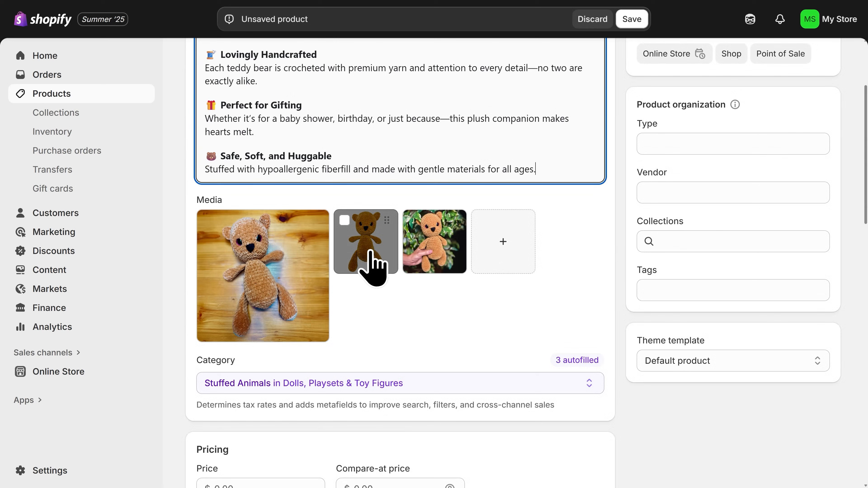
Make the white-background bear photo the first media image and set the product's price to $19.99
{"action": "left_click_drag", "start_coordinate": [376, 253], "coordinate": [277, 286]}
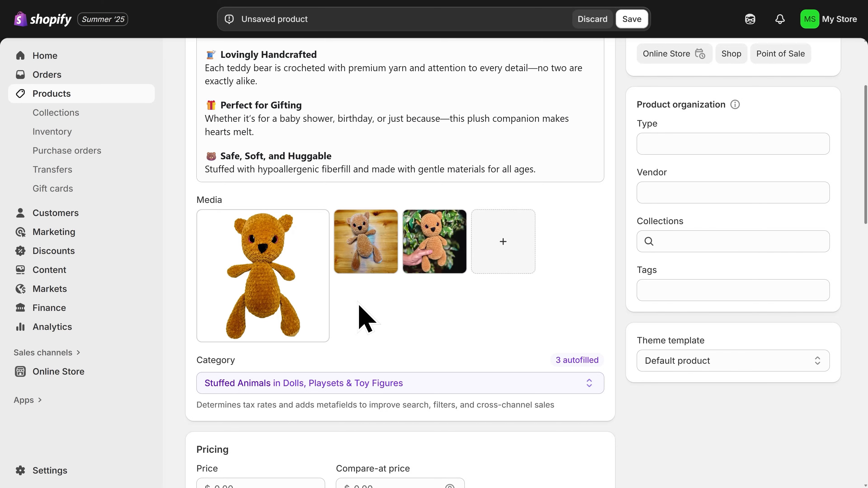
{"action": "scroll", "coordinate": [366, 318], "scroll_direction": "down", "scroll_amount": 5}
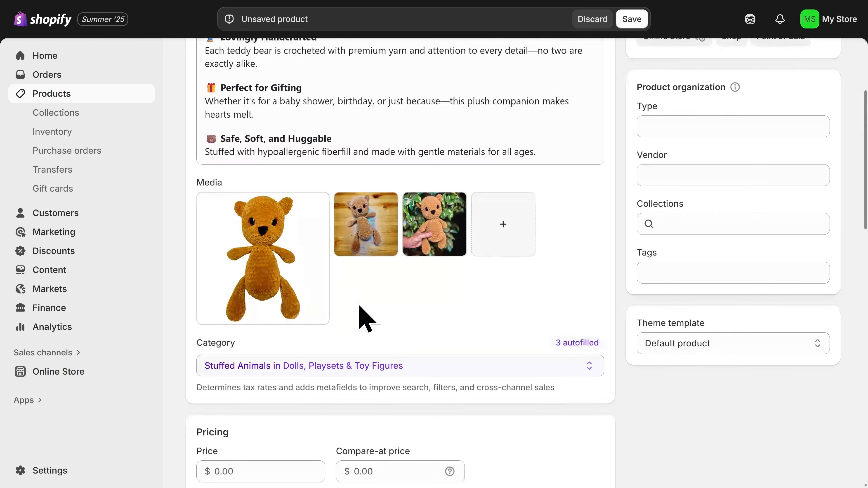
{"action": "left_click", "coordinate": [278, 311]}
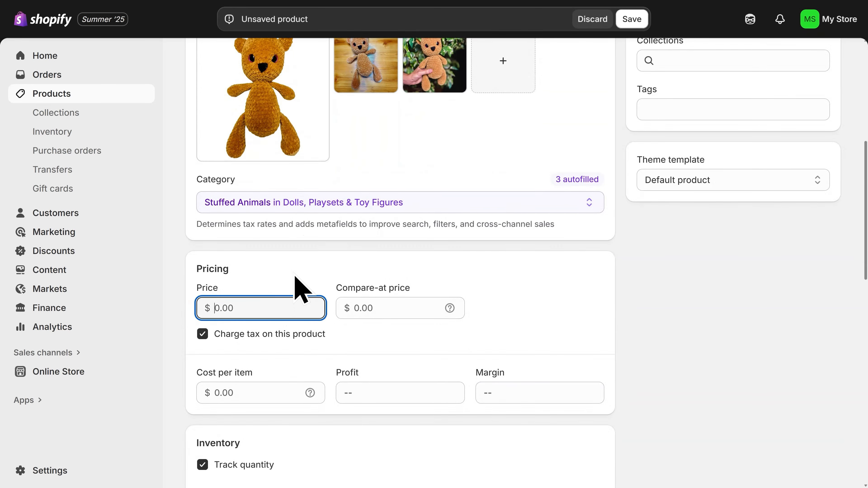
{"action": "type", "text": "19.99"}
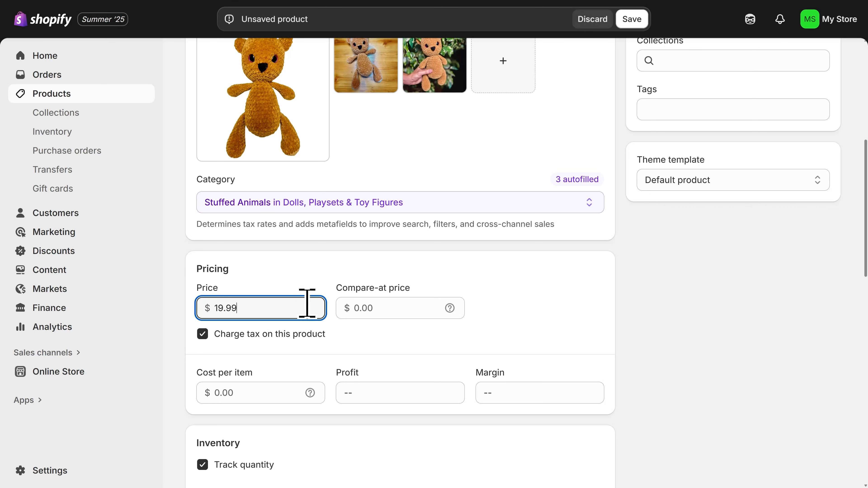
Save the Crochet Teddy Bear product, leaving its inventory, shipping and variant settings at their defaults
{"action": "scroll", "coordinate": [318, 325], "scroll_direction": "down", "scroll_amount": 5}
{"action": "scroll", "coordinate": [304, 315], "scroll_direction": "down", "scroll_amount": 6}
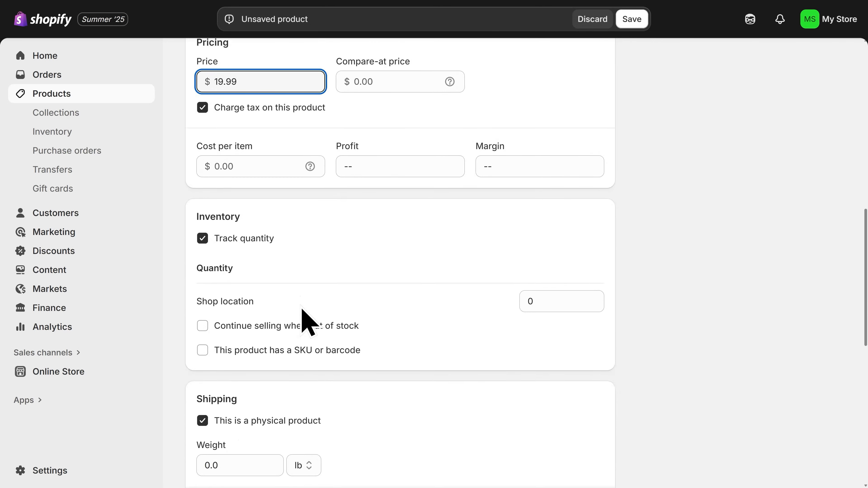
{"action": "scroll", "coordinate": [323, 342], "scroll_direction": "down", "scroll_amount": 3}
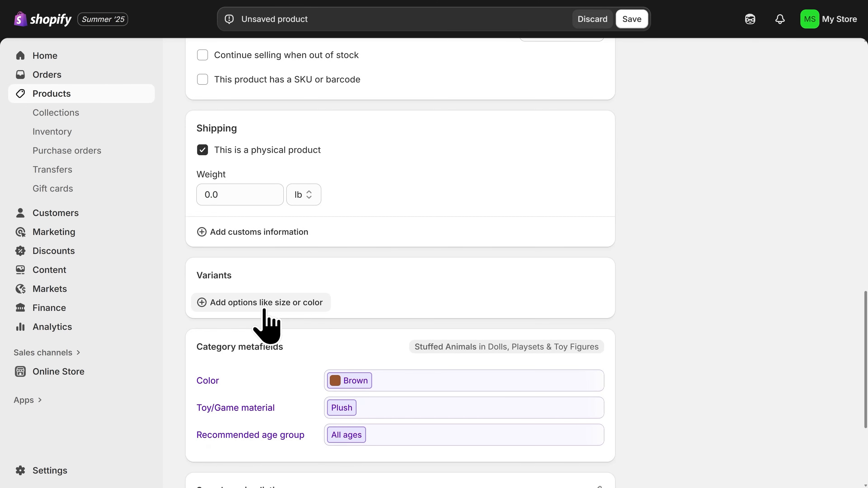
{"action": "scroll", "coordinate": [267, 318], "scroll_direction": "down", "scroll_amount": 5}
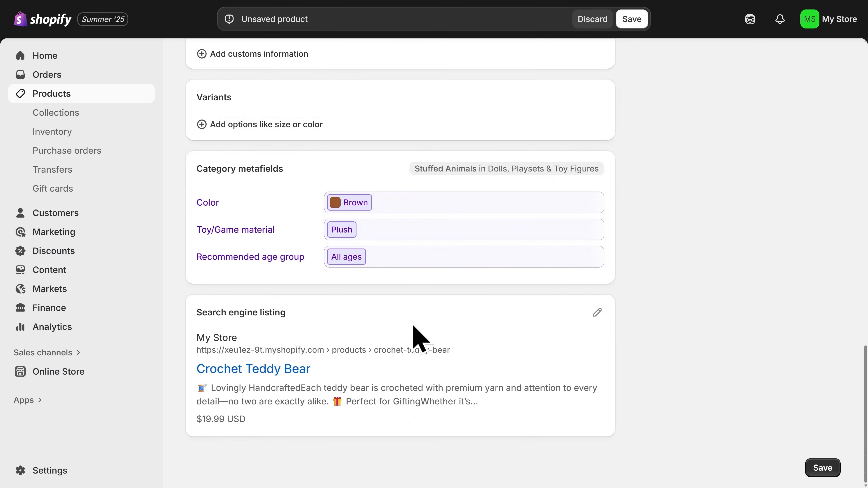
{"action": "left_click", "coordinate": [823, 470]}
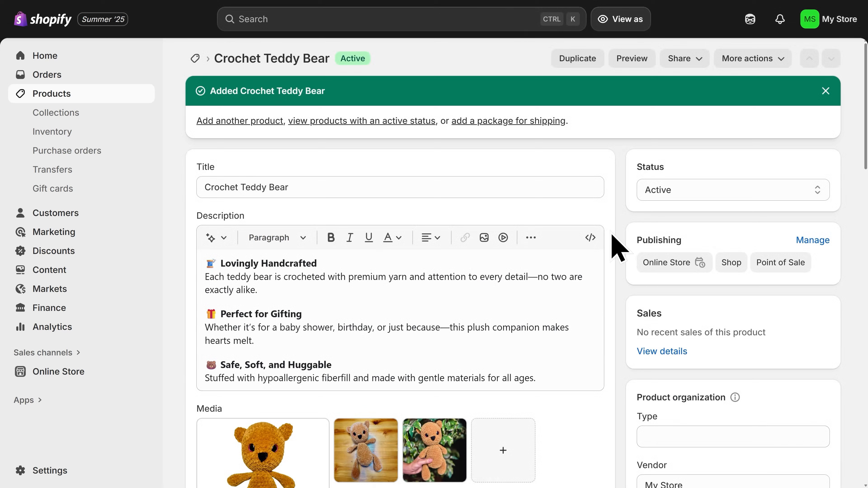
Start a new product collection in the store and title it "Best Sellers"
{"action": "left_click", "coordinate": [83, 97]}
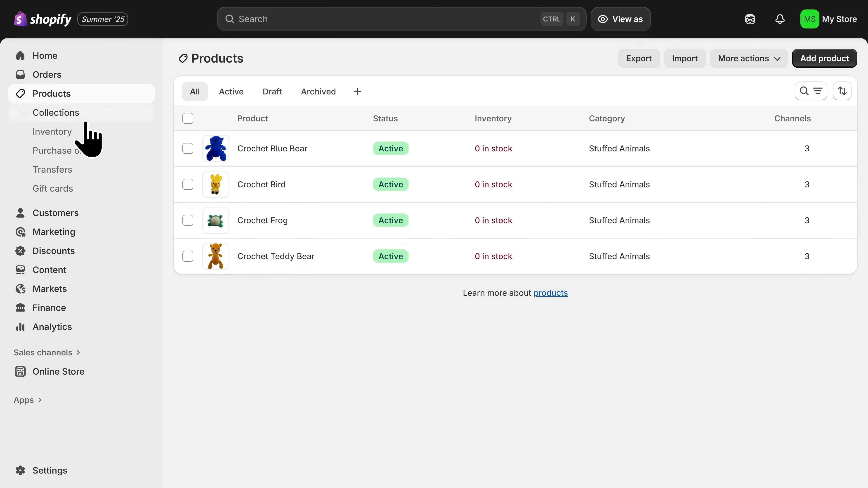
{"action": "left_click", "coordinate": [88, 132]}
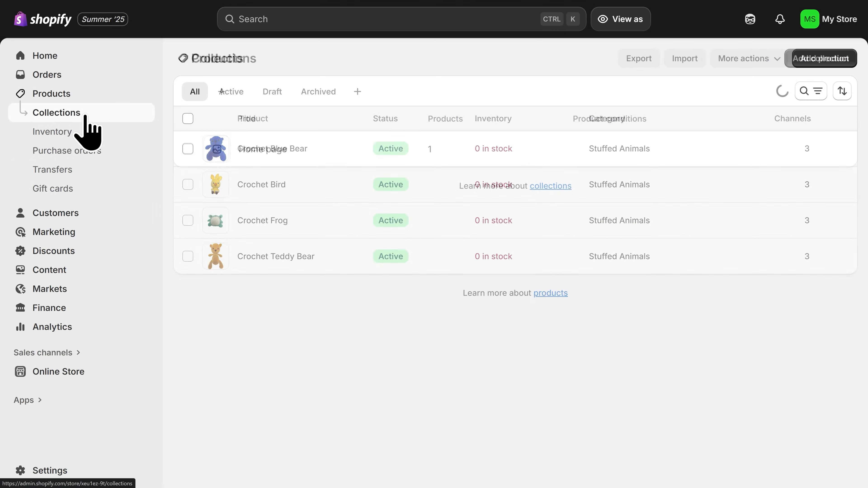
{"action": "left_click", "coordinate": [819, 66]}
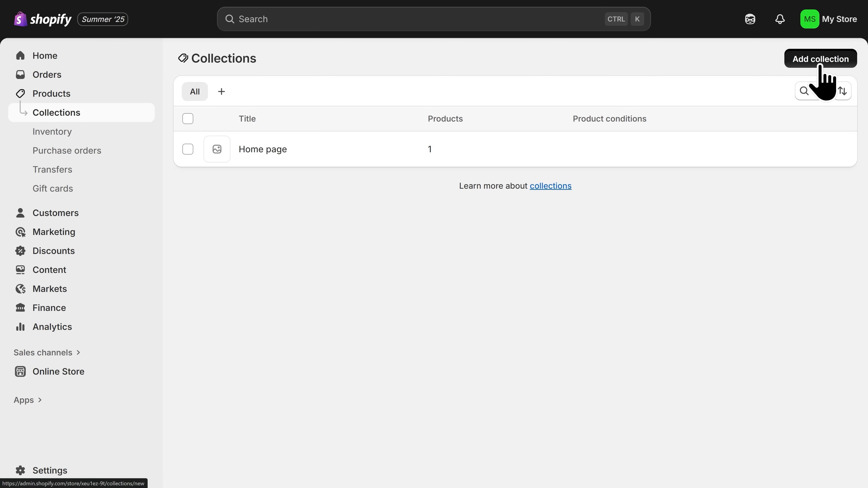
{"action": "left_click", "coordinate": [474, 116]}
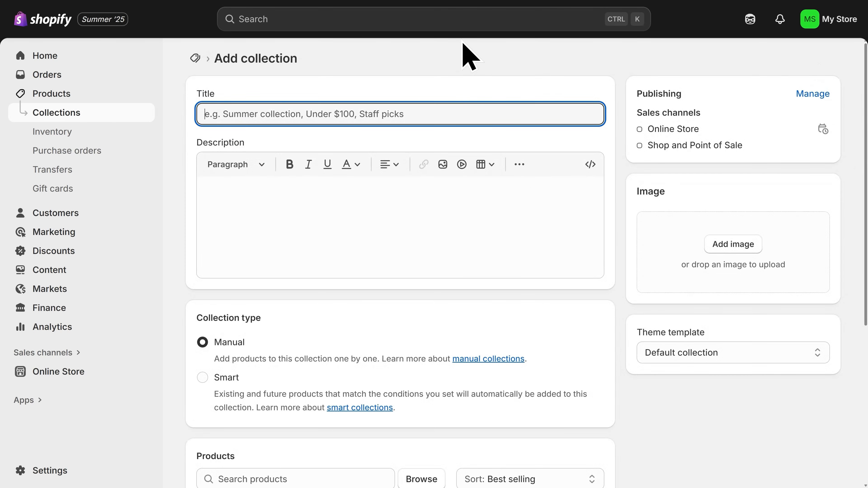
{"action": "type", "text": "Best Sellers"}
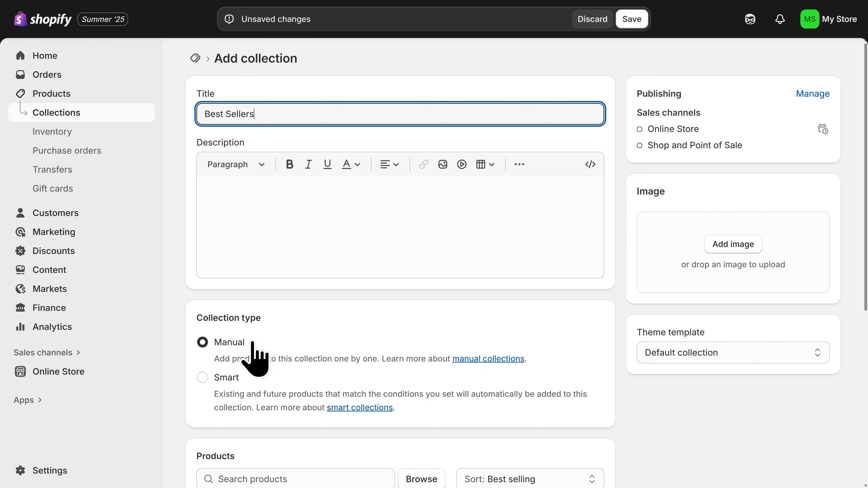
Add Crochet Teddy Bear, Crochet Frog, Crochet Blue Bear and Crochet Bird to the Best Sellers collection and save it
{"action": "scroll", "coordinate": [253, 355], "scroll_direction": "down", "scroll_amount": 6}
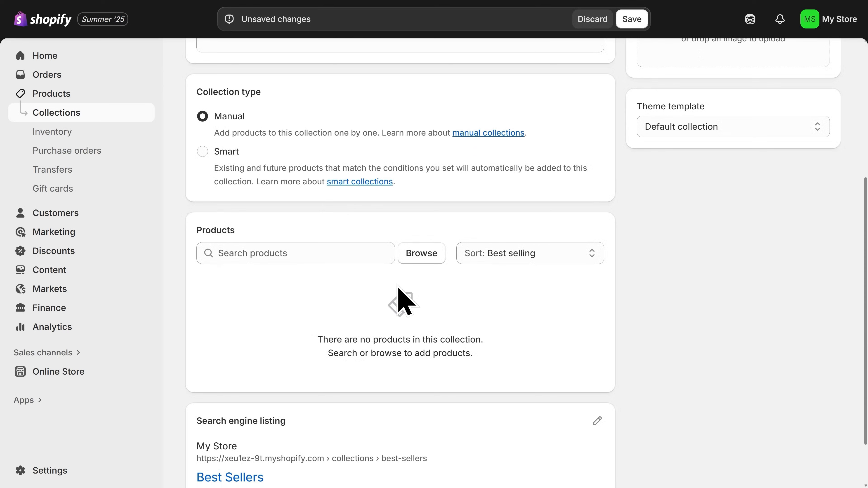
{"action": "left_click", "coordinate": [417, 259]}
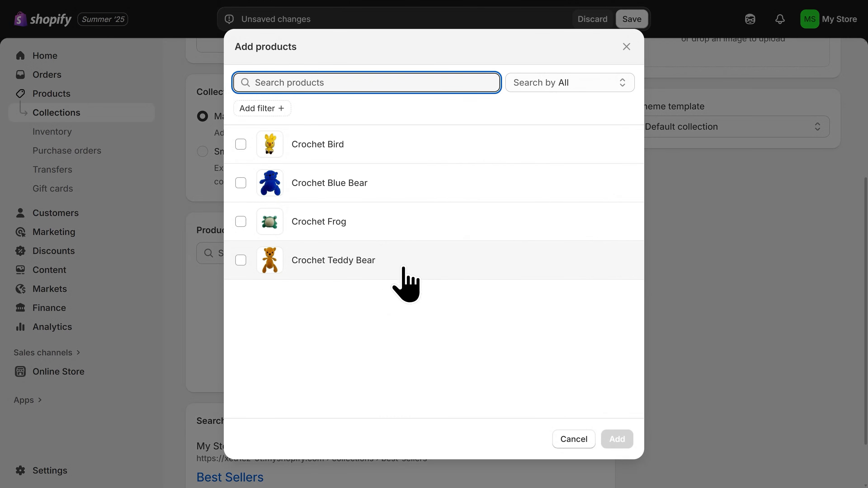
{"action": "left_click", "coordinate": [241, 260]}
{"action": "left_click", "coordinate": [241, 221]}
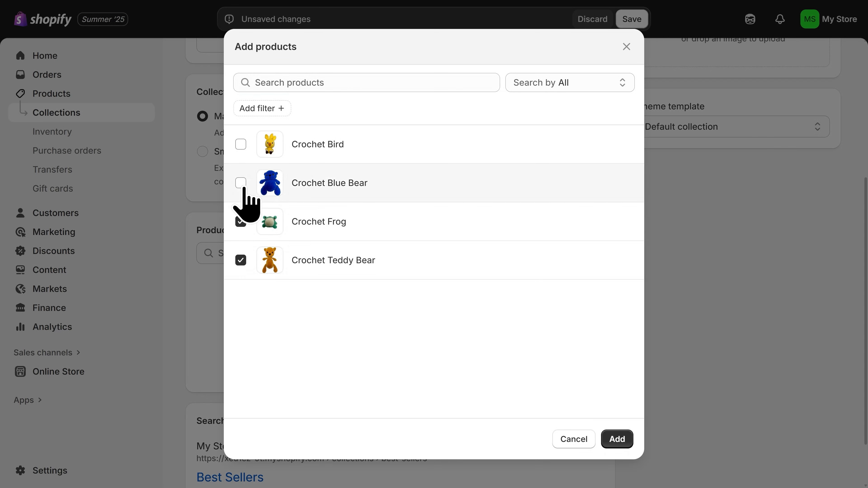
{"action": "left_click", "coordinate": [241, 182]}
{"action": "left_click", "coordinate": [241, 145]}
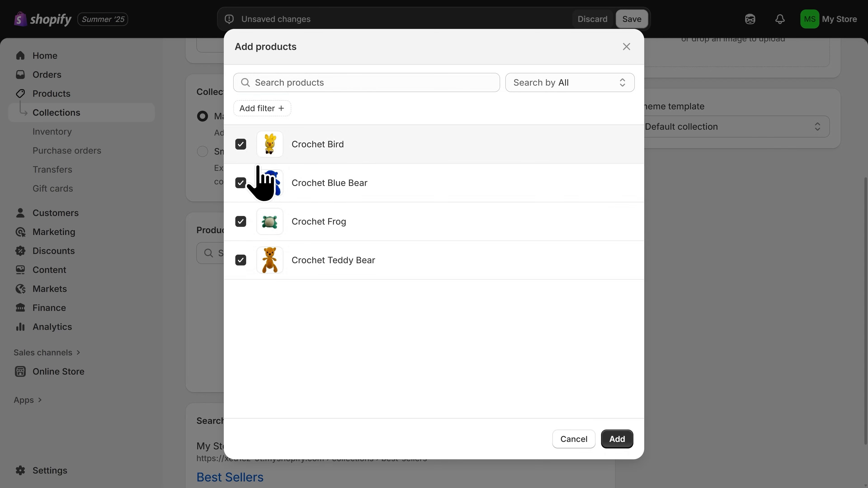
{"action": "left_click", "coordinate": [617, 439]}
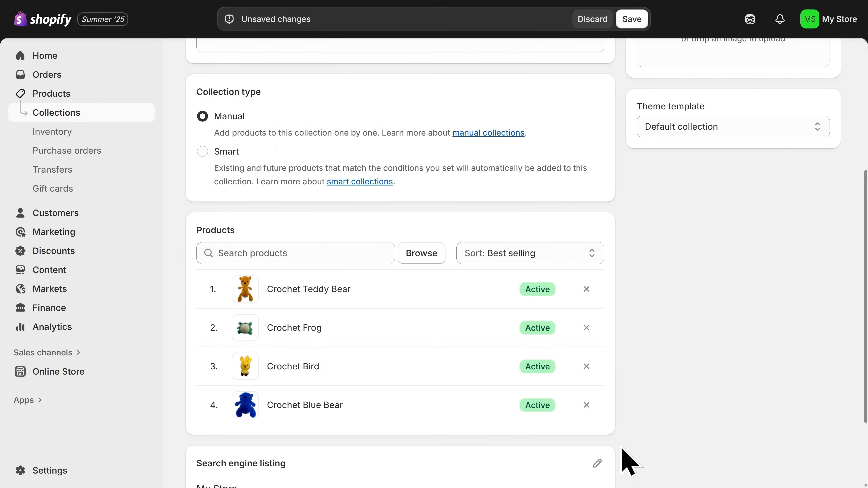
{"action": "scroll", "coordinate": [628, 461], "scroll_direction": "down", "scroll_amount": 3}
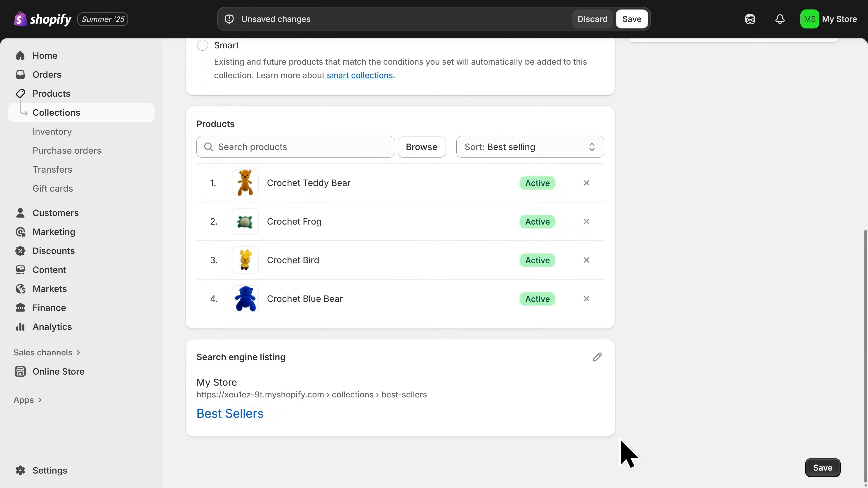
{"action": "left_click", "coordinate": [812, 471]}
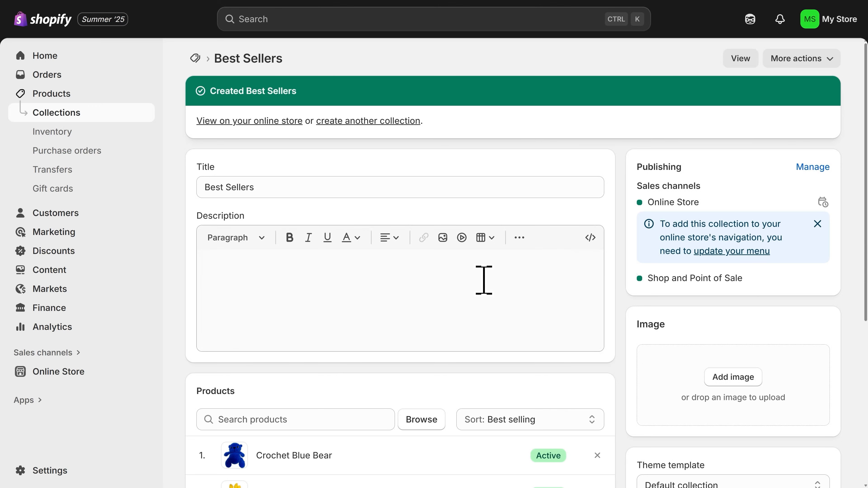
Open the Horizon theme for customizing and replace the home page's featured collection with Best Sellers
{"action": "left_click", "coordinate": [91, 373]}
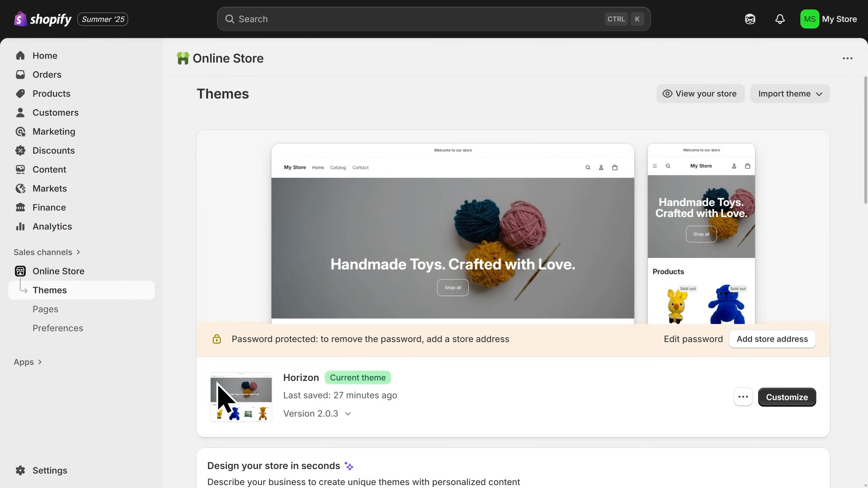
{"action": "left_click", "coordinate": [785, 400]}
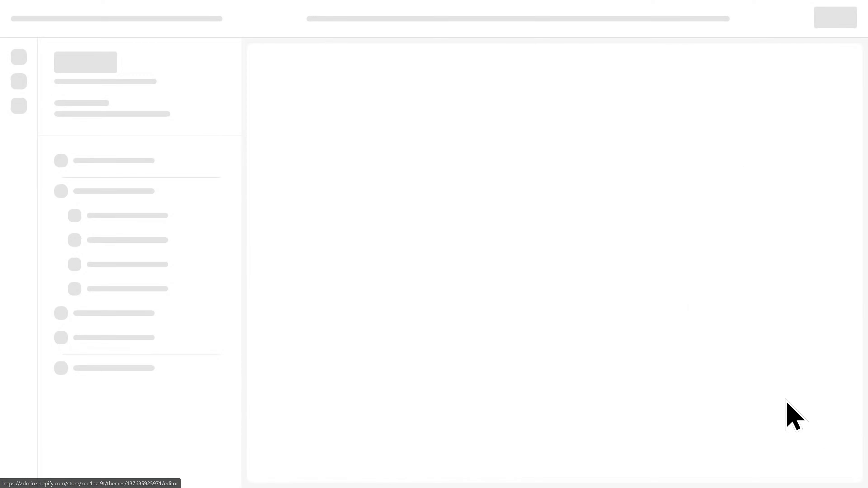
{"action": "scroll", "coordinate": [561, 355], "scroll_direction": "down", "scroll_amount": 3}
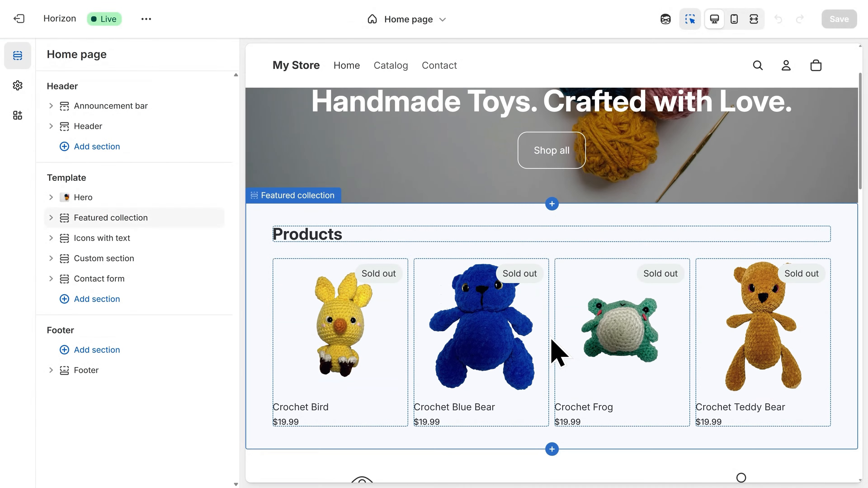
{"action": "left_click", "coordinate": [445, 214]}
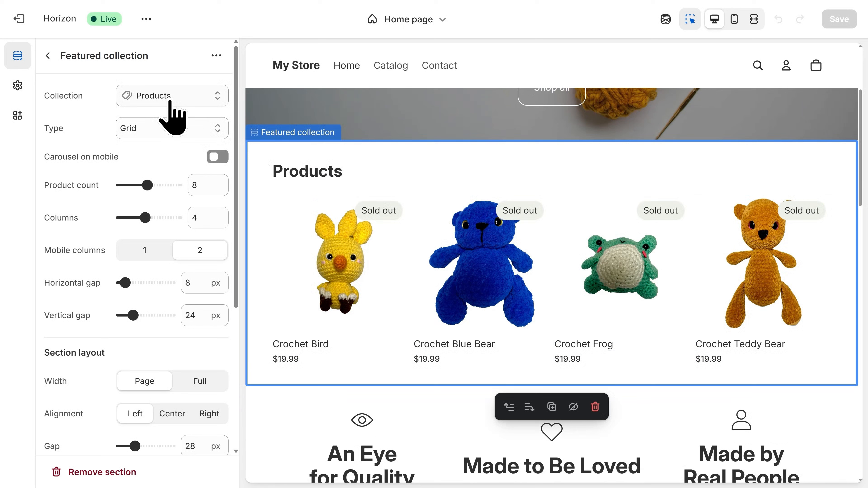
{"action": "left_click", "coordinate": [170, 101]}
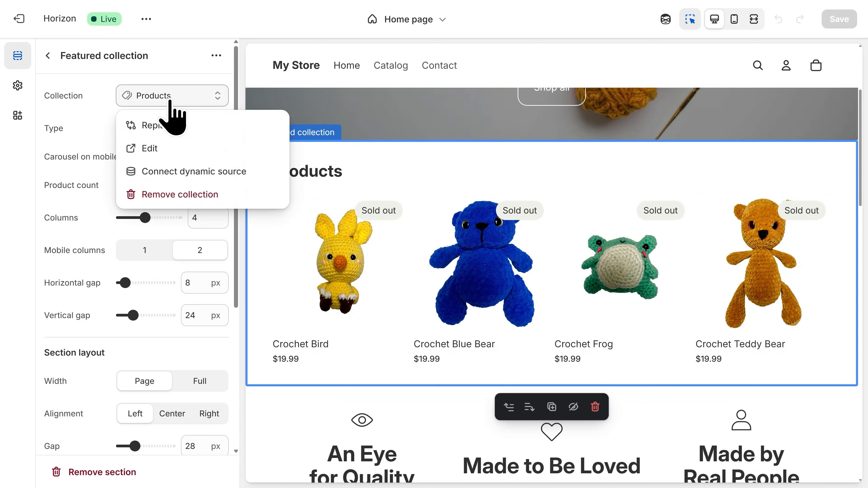
{"action": "left_click", "coordinate": [180, 129]}
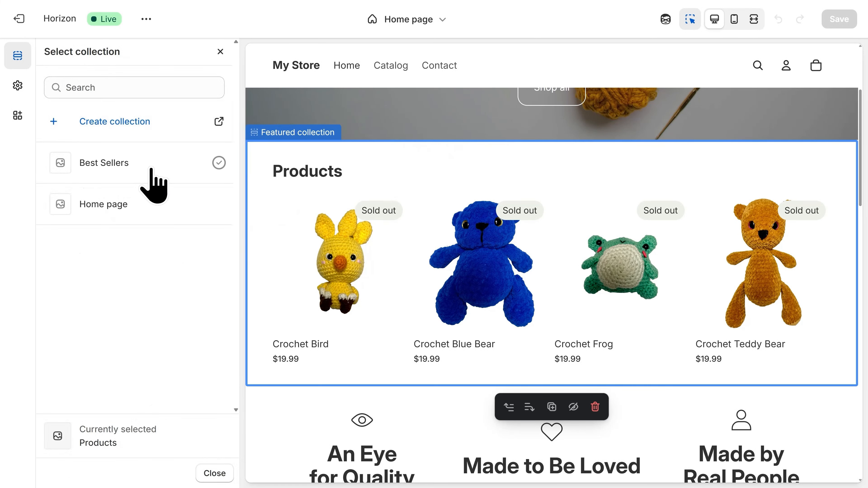
{"action": "left_click", "coordinate": [147, 182]}
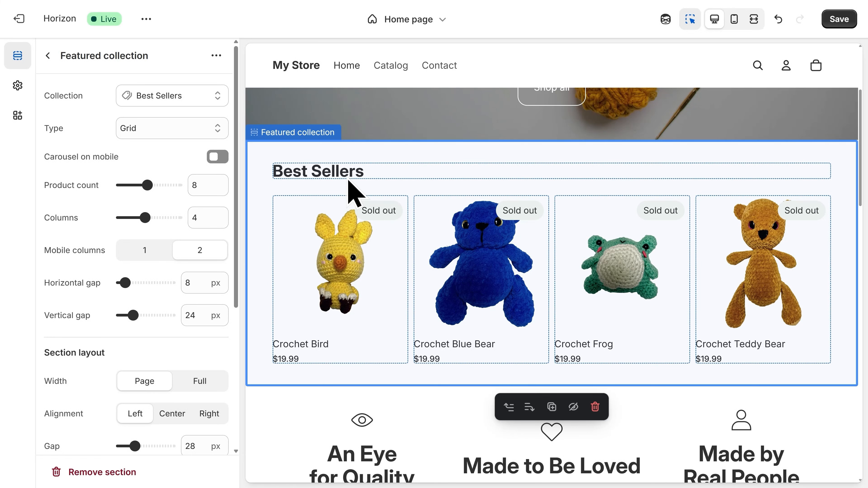
On the default product template, set the product media type to Carousel and save the theme
{"action": "left_click", "coordinate": [410, 27]}
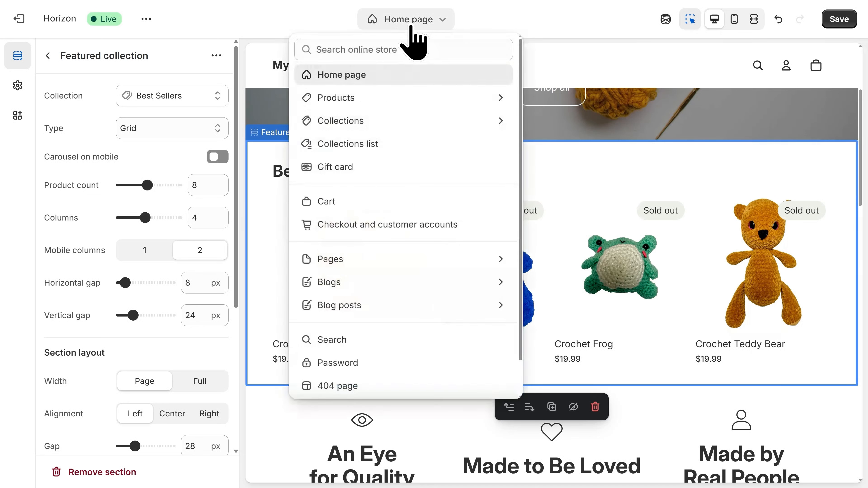
{"action": "left_click", "coordinate": [372, 100]}
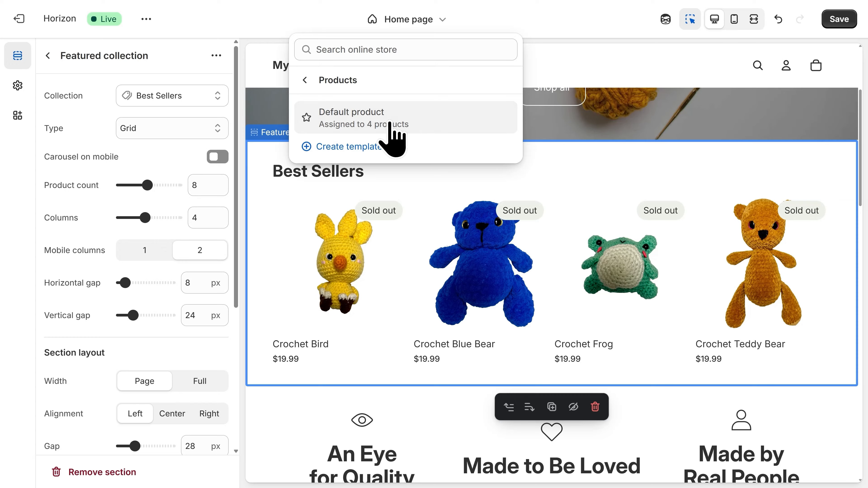
{"action": "left_click", "coordinate": [391, 137]}
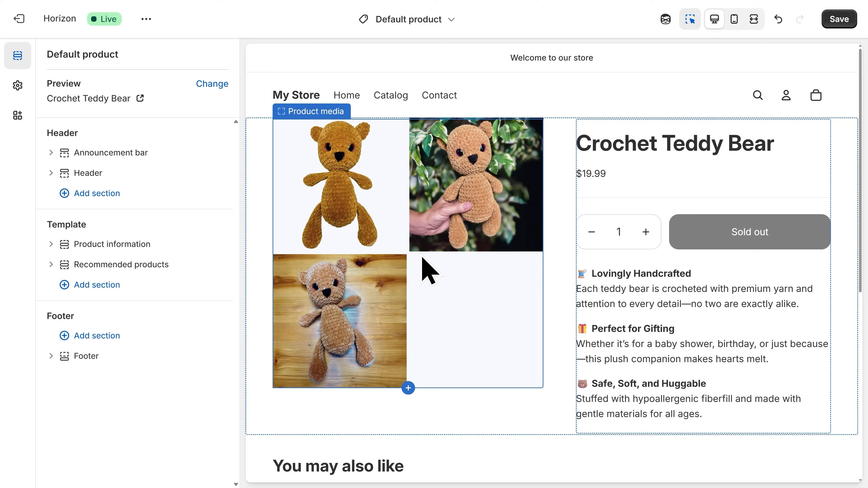
{"action": "left_click", "coordinate": [428, 271]}
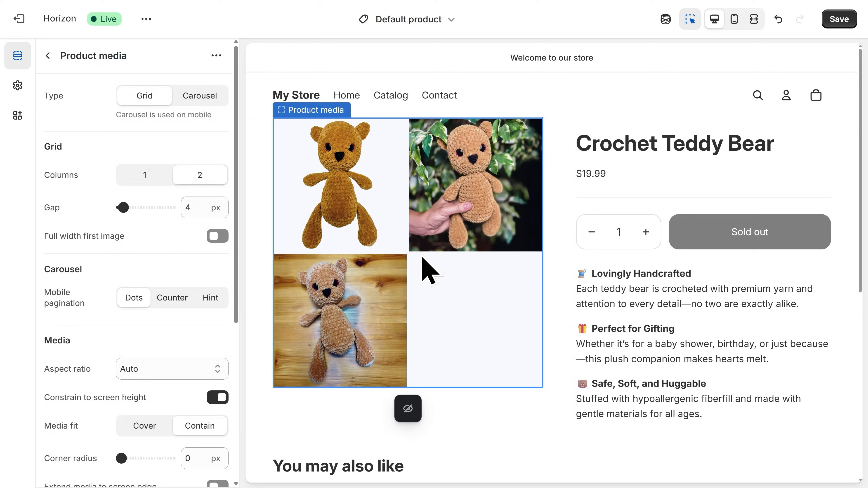
{"action": "left_click", "coordinate": [197, 104]}
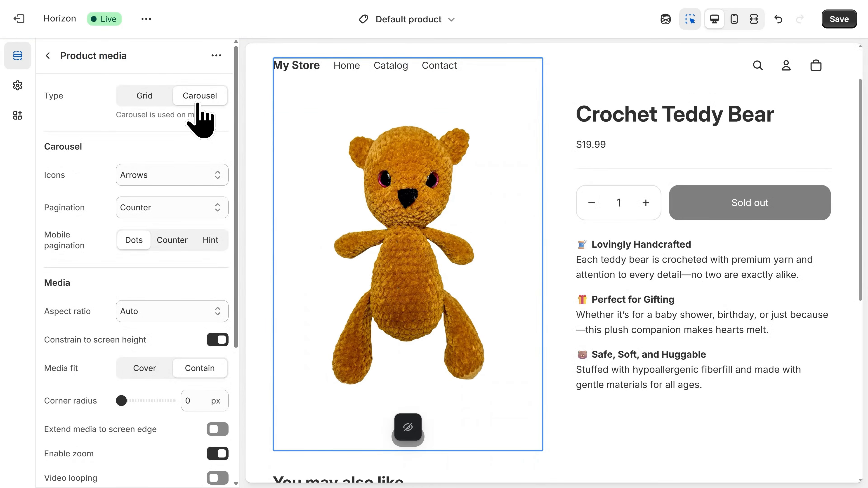
{"action": "left_click", "coordinate": [839, 20]}
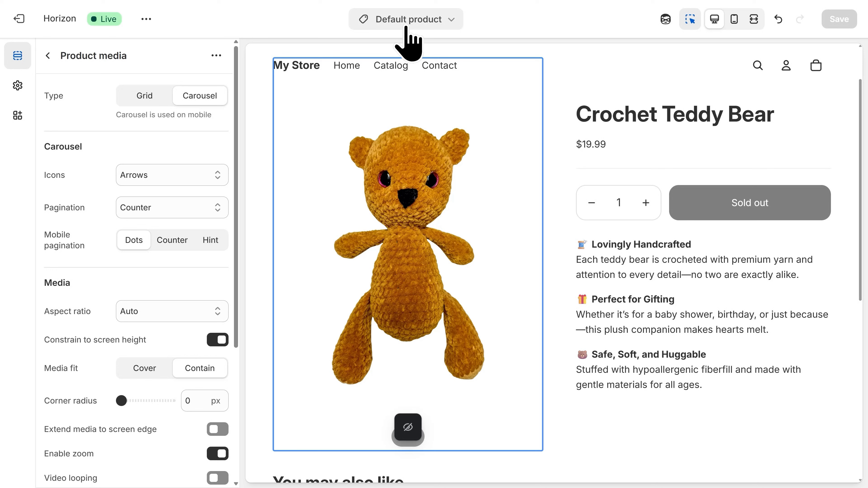
Return to the home page template and upload Logo-300x150.png as the theme's default logo
{"action": "left_click", "coordinate": [408, 37]}
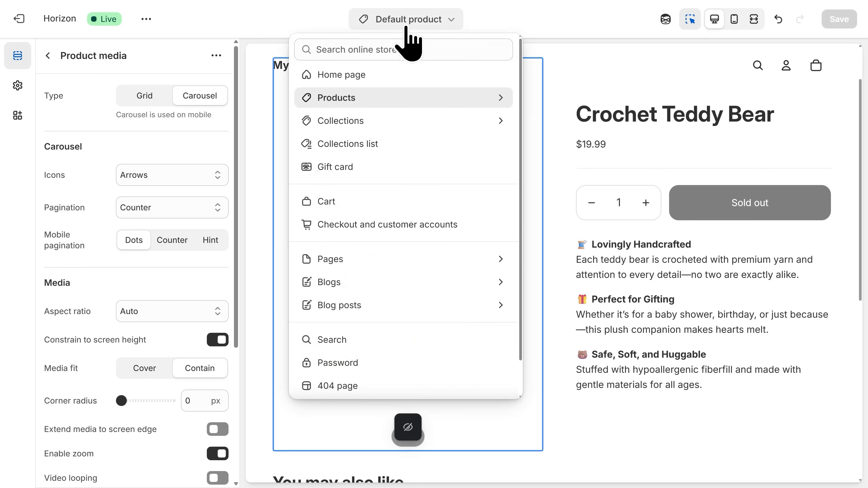
{"action": "left_click", "coordinate": [386, 82]}
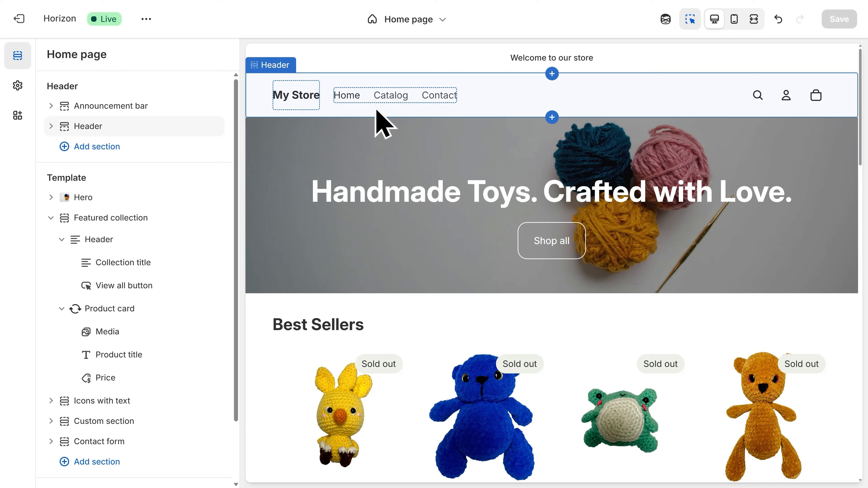
{"action": "left_click", "coordinate": [294, 106]}
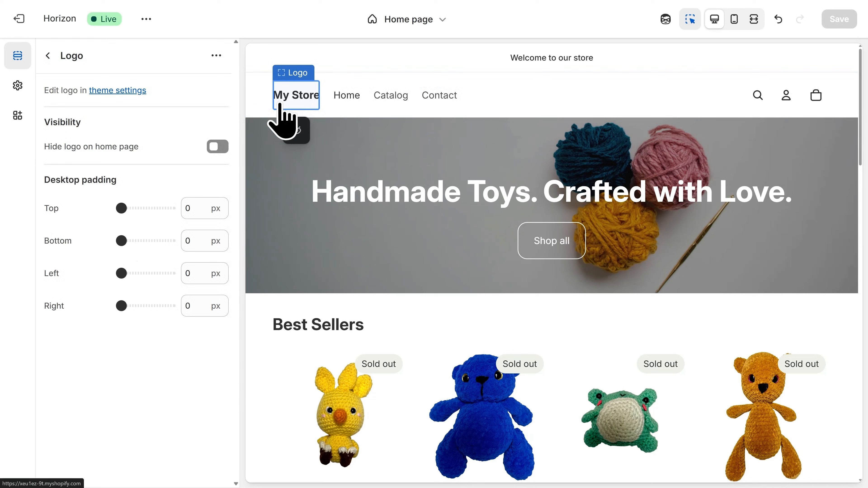
{"action": "left_click", "coordinate": [119, 92]}
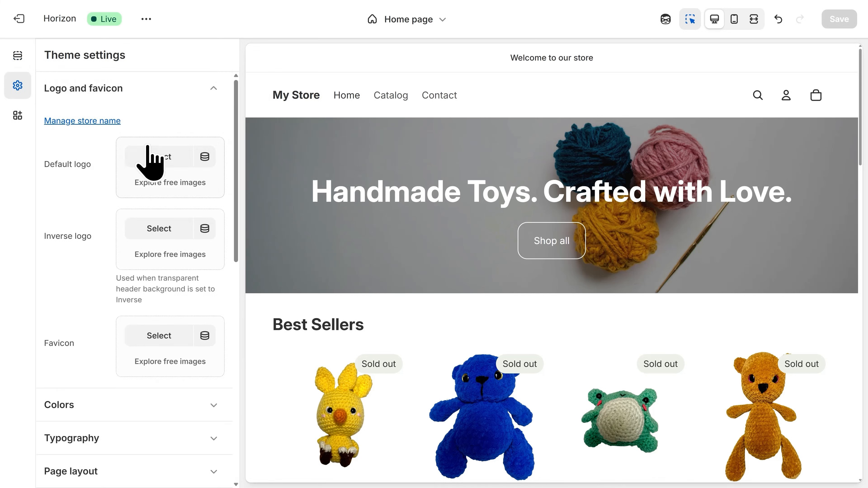
{"action": "left_click", "coordinate": [159, 164]}
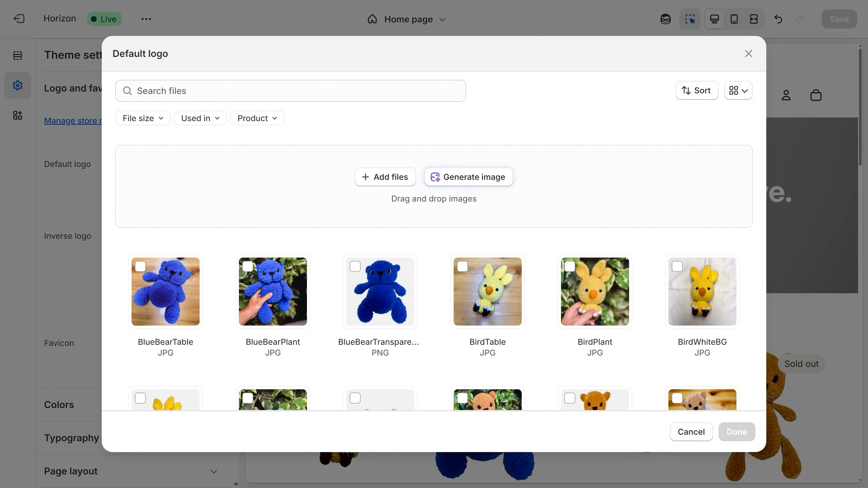
{"action": "left_click_drag", "start_coordinate": [79, 236], "coordinate": [386, 202]}
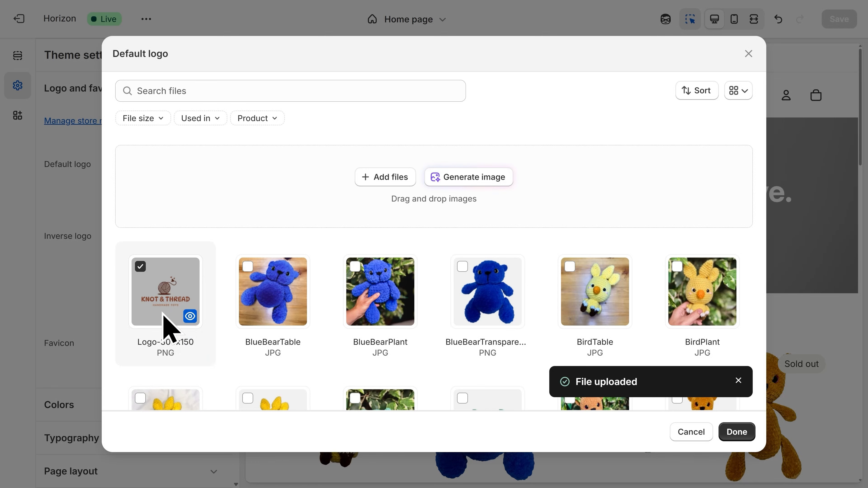
{"action": "left_click", "coordinate": [736, 432]}
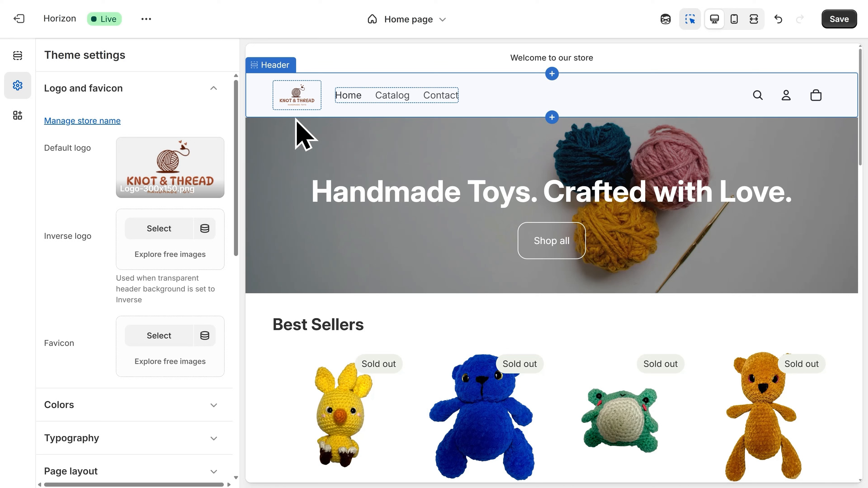
Set the header logo's desktop height and mobile height to 70 px each
{"action": "left_click", "coordinate": [297, 103]}
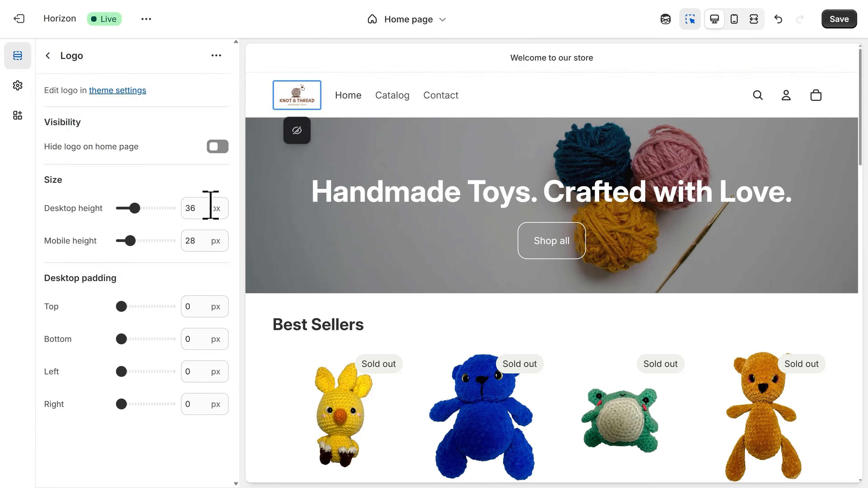
{"action": "left_click_drag", "start_coordinate": [209, 206], "coordinate": [178, 206]}
{"action": "type", "text": "70"}
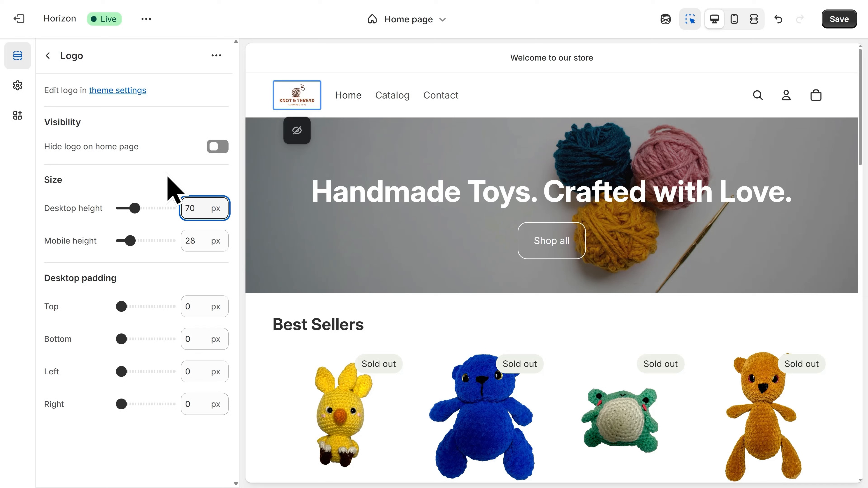
{"action": "left_click_drag", "start_coordinate": [200, 241], "coordinate": [176, 262]}
{"action": "type", "text": "70"}
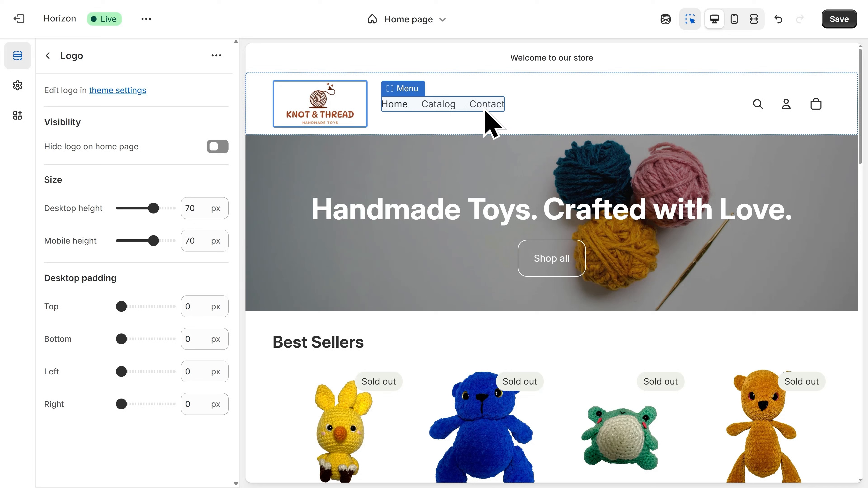
Open the header's Main menu for editing and remove its Catalog item
{"action": "left_click", "coordinate": [438, 110]}
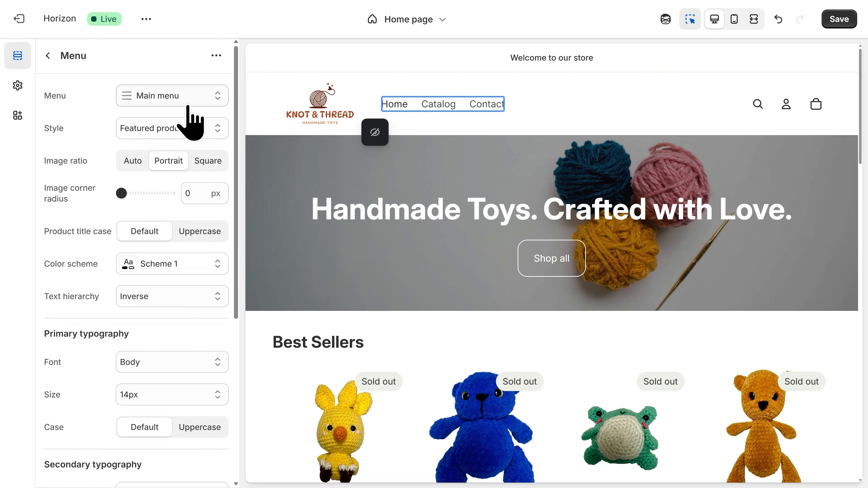
{"action": "left_click", "coordinate": [188, 96]}
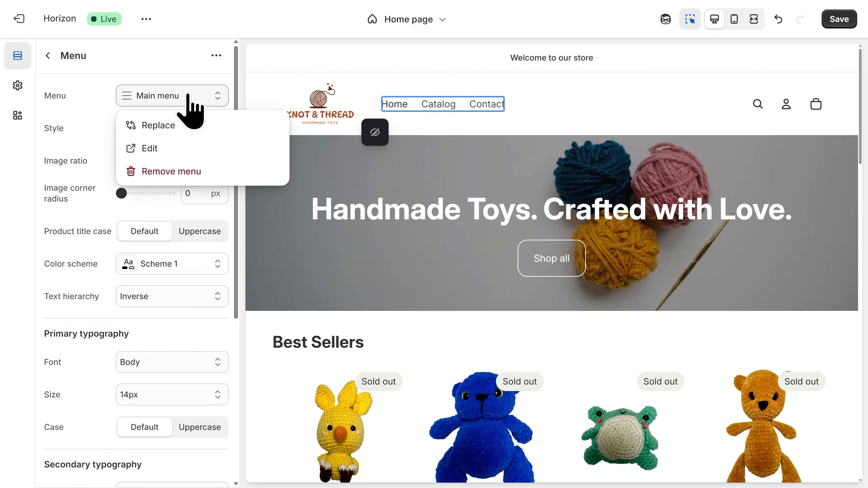
{"action": "left_click", "coordinate": [185, 149]}
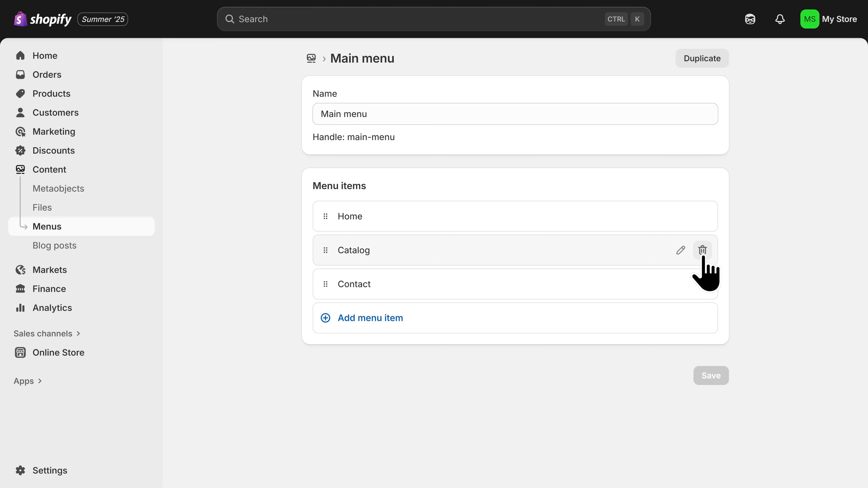
{"action": "left_click", "coordinate": [702, 254]}
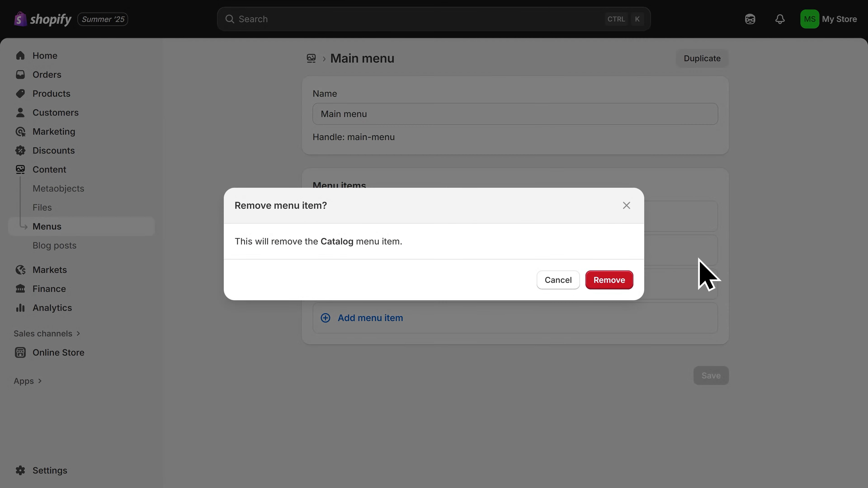
{"action": "left_click", "coordinate": [609, 280]}
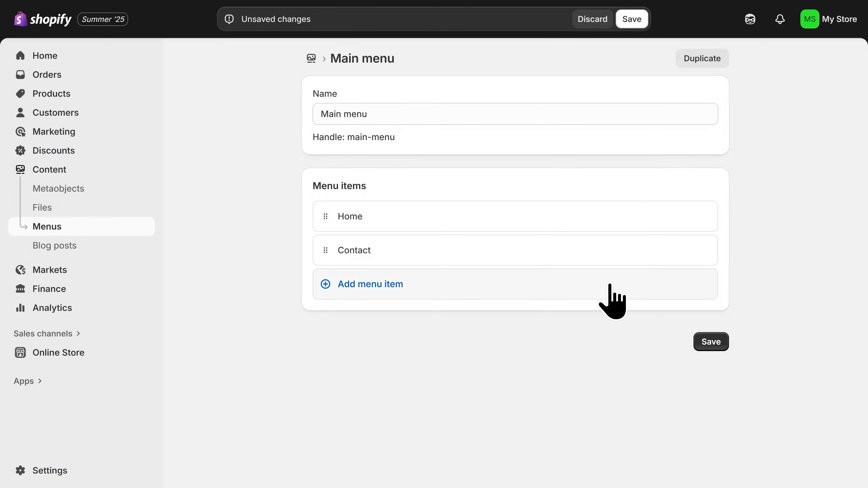
Add a menu item labelled "Our Best Sellers" that links to the Best Sellers collection
{"action": "left_click", "coordinate": [378, 295]}
{"action": "type", "text": "Our "}
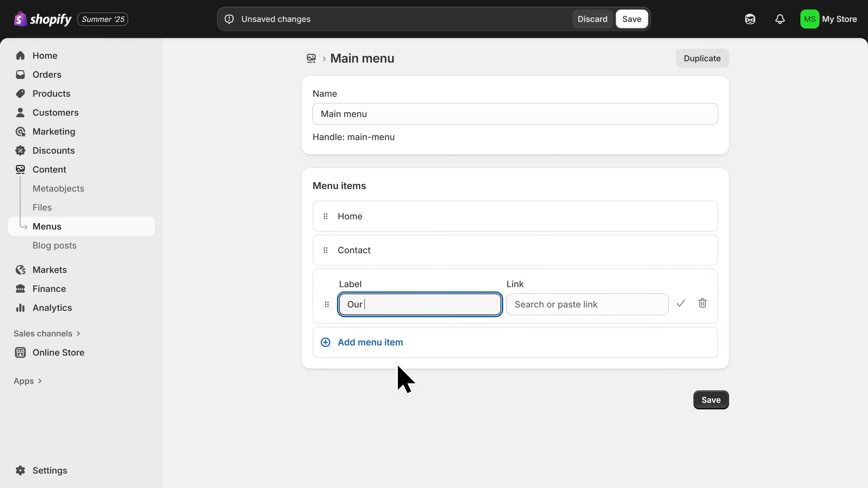
{"action": "type", "text": "Best Sellers"}
{"action": "left_click", "coordinate": [544, 305]}
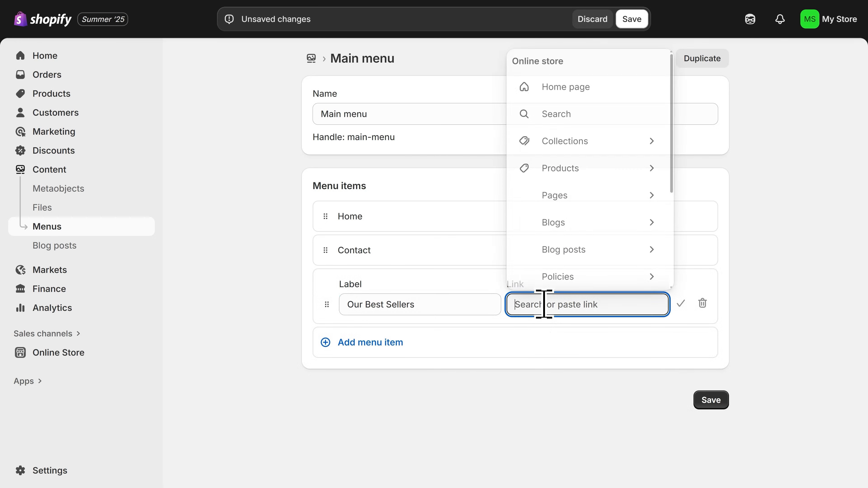
{"action": "left_click", "coordinate": [586, 147]}
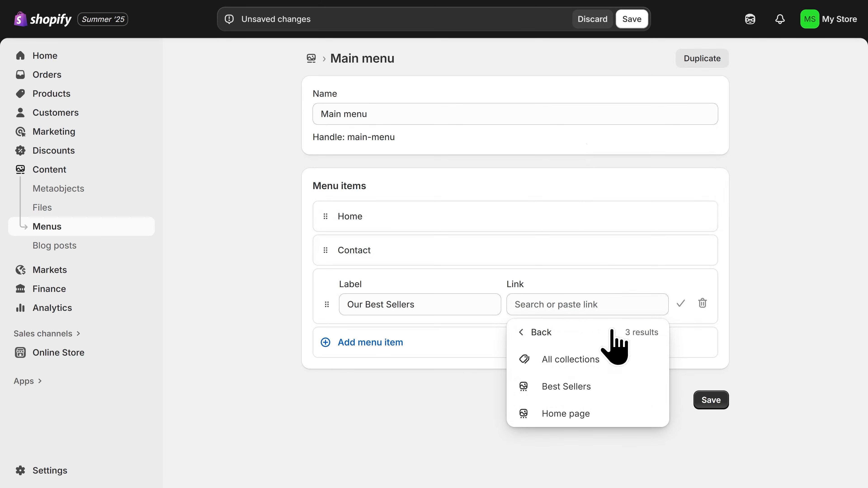
{"action": "left_click", "coordinate": [605, 393]}
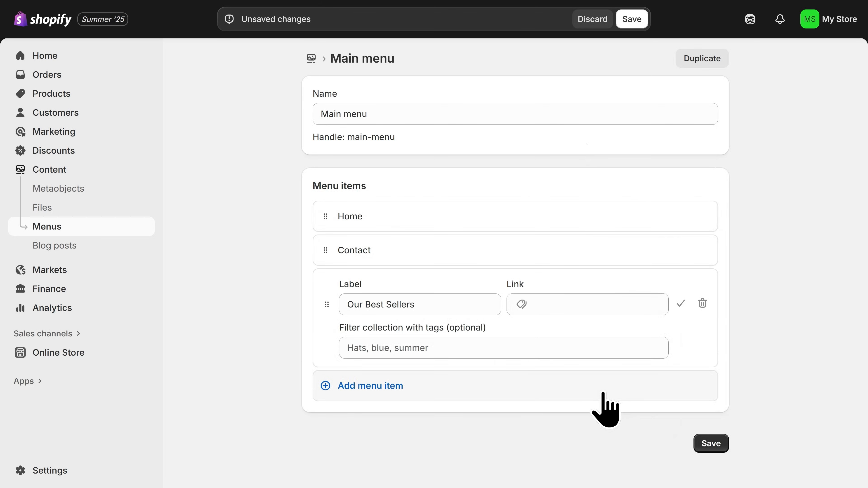
{"action": "left_click", "coordinate": [678, 307]}
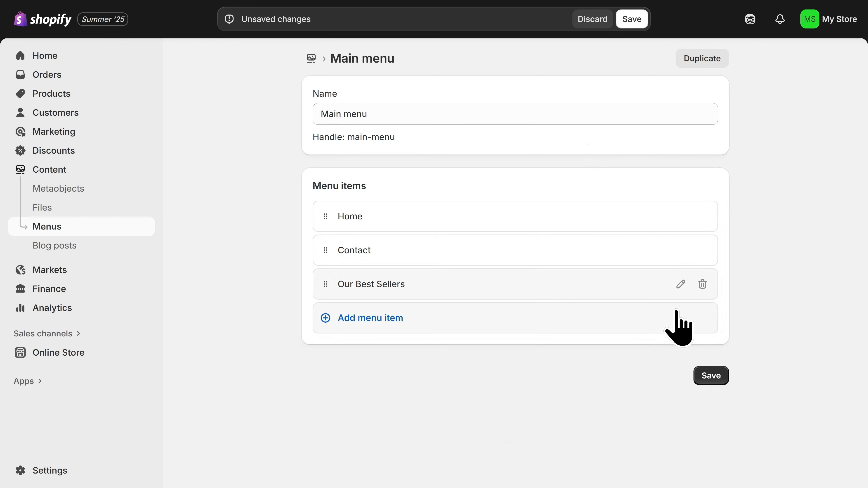
Move Our Best Sellers above Contact, save the menu, and return to the theme editor
{"action": "left_click_drag", "start_coordinate": [328, 291], "coordinate": [339, 259]}
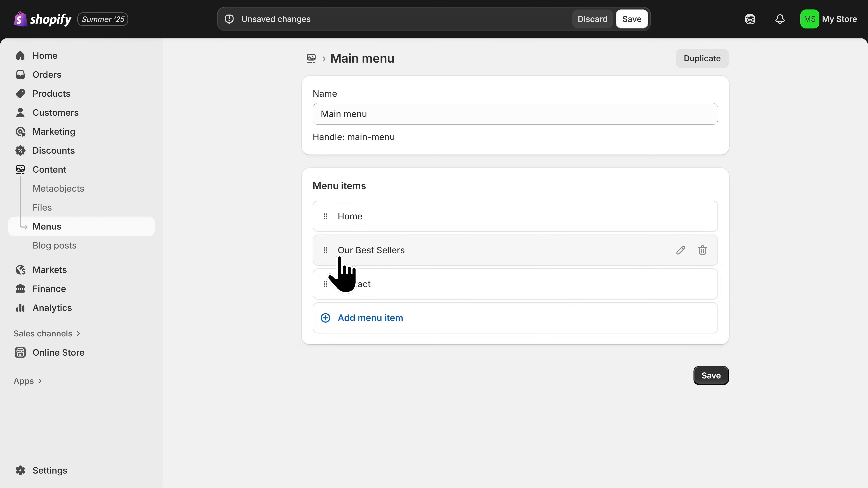
{"action": "left_click", "coordinate": [713, 379]}
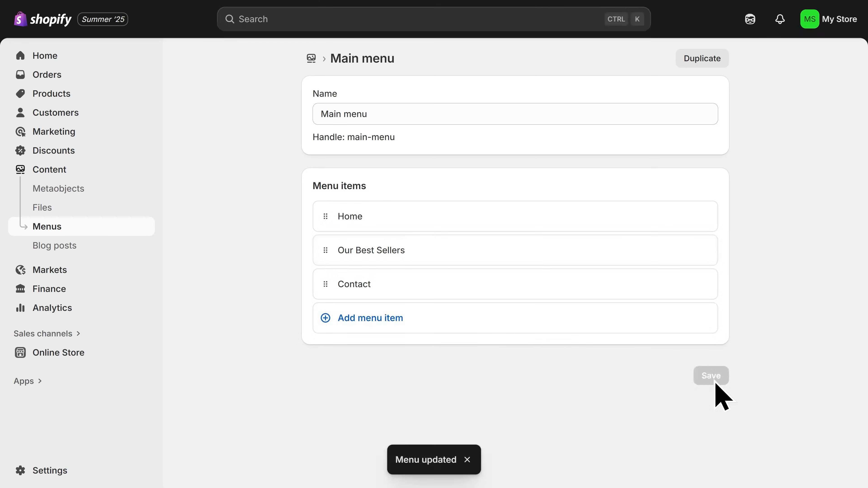
{"action": "key", "text": "F11"}
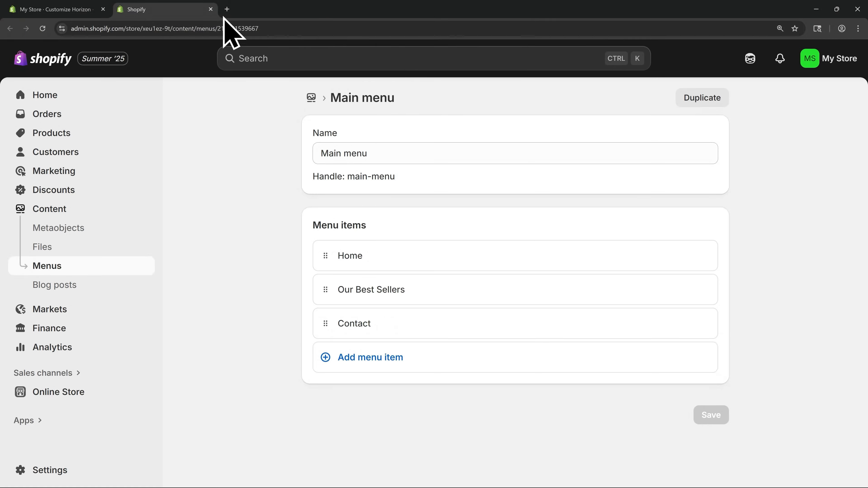
{"action": "left_click", "coordinate": [209, 10]}
{"action": "key", "text": "F11"}
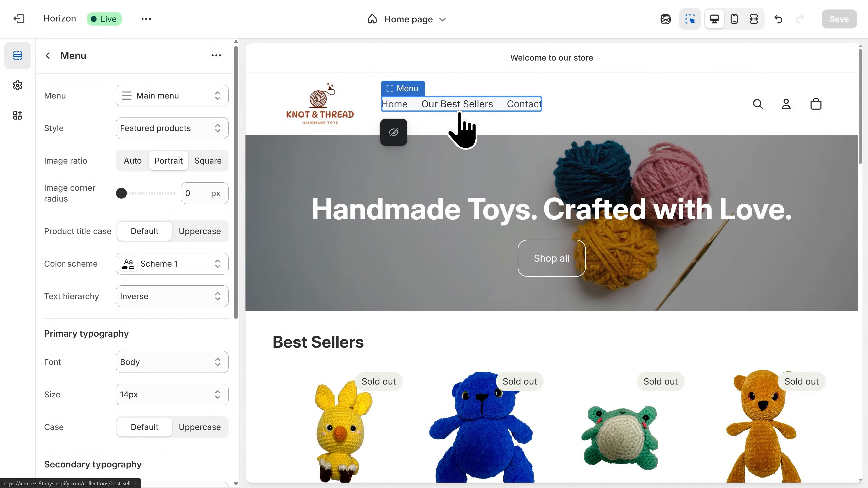
Open the store's policy management page from the policy links in the home page footer
{"action": "scroll", "coordinate": [458, 164], "scroll_direction": "down", "scroll_amount": 20}
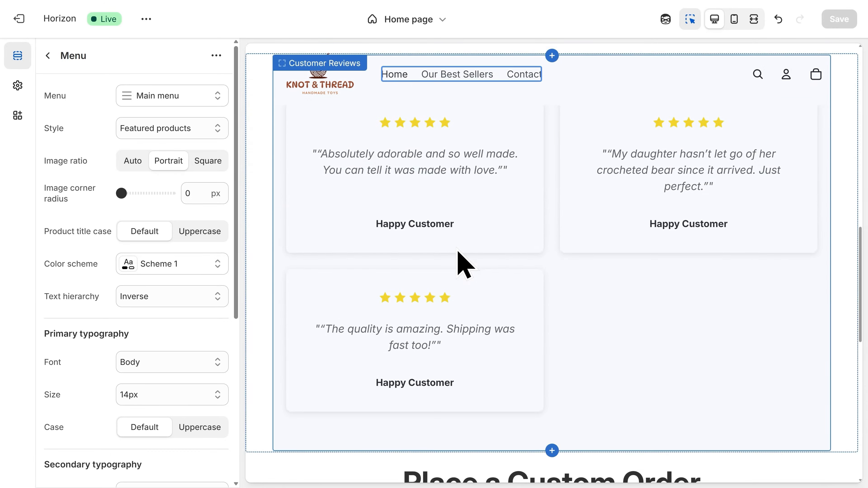
{"action": "scroll", "coordinate": [463, 274], "scroll_direction": "down", "scroll_amount": 1}
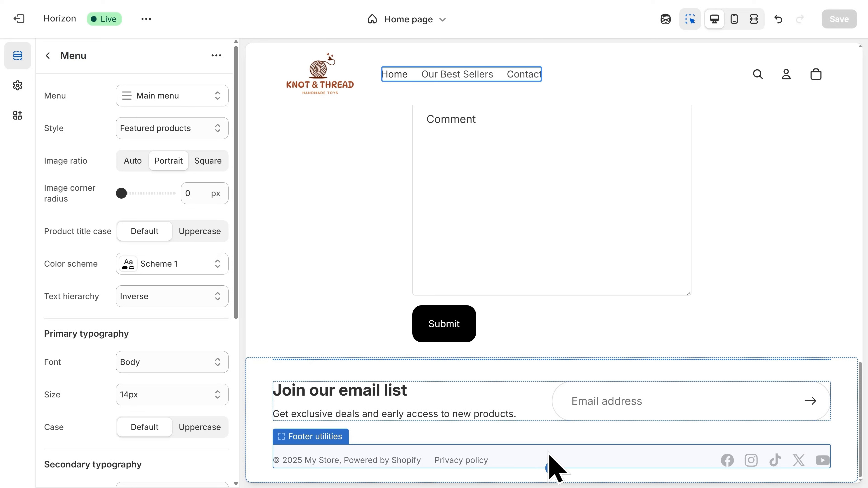
{"action": "left_click", "coordinate": [462, 461]}
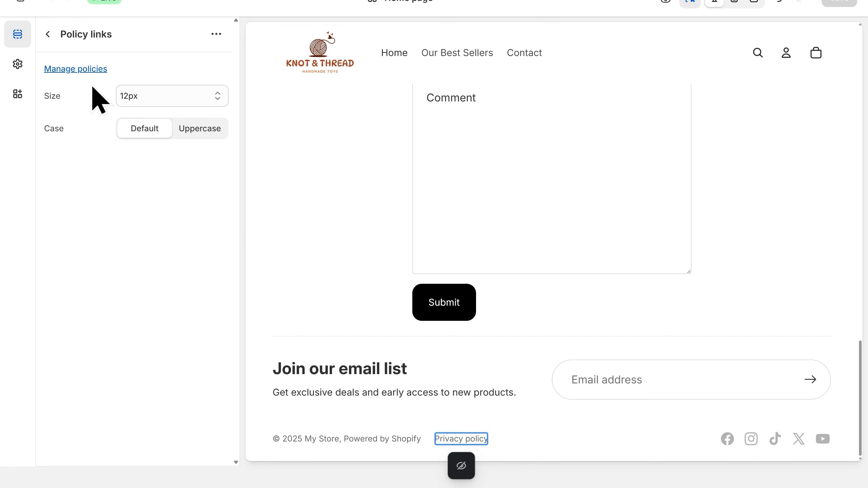
{"action": "left_click", "coordinate": [76, 70]}
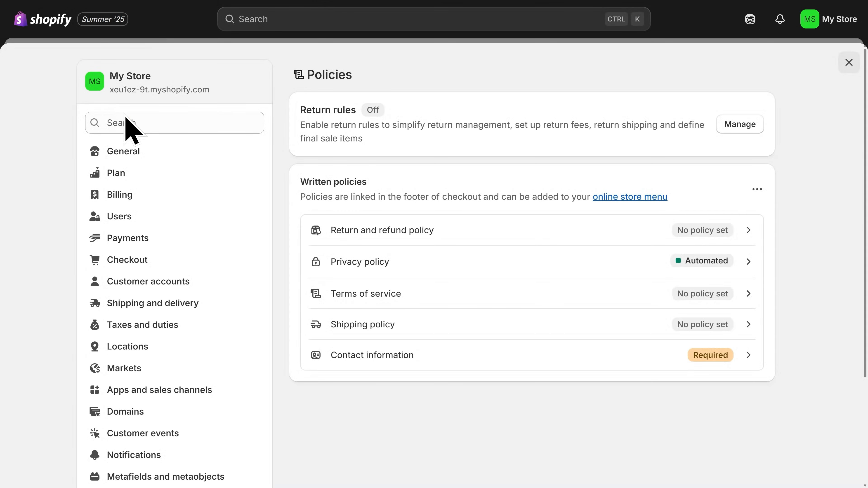
Fill the return and refund policy with the provided template, review its text, and publish it
{"action": "left_click", "coordinate": [460, 233]}
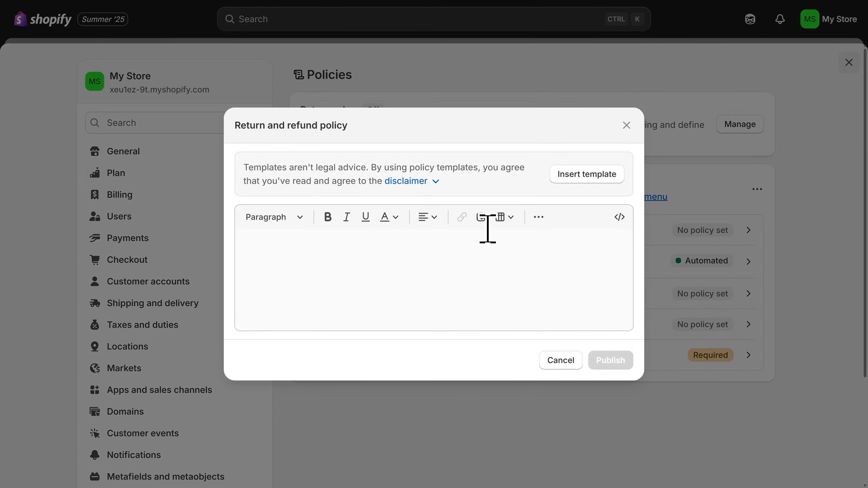
{"action": "left_click", "coordinate": [586, 183]}
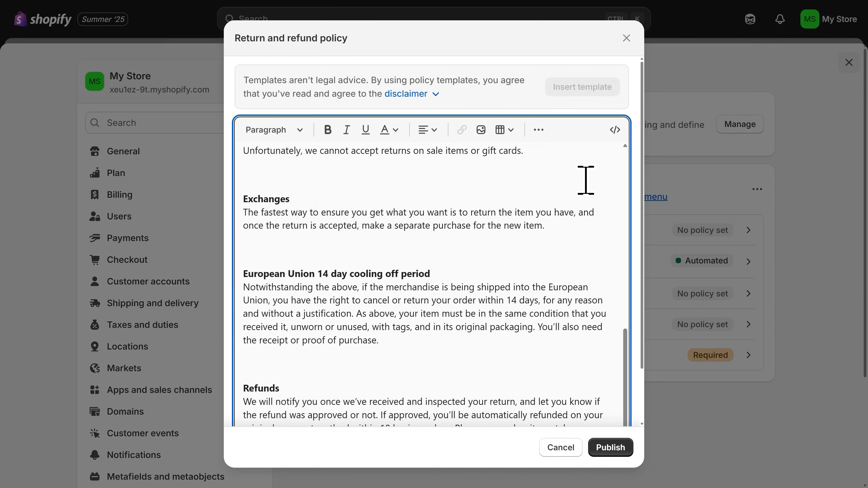
{"action": "left_click_drag", "start_coordinate": [626, 354], "coordinate": [620, 158]}
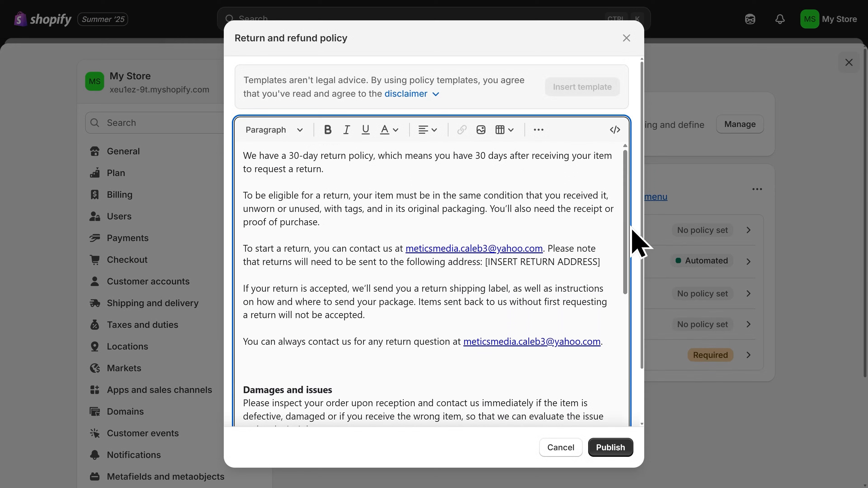
{"action": "left_click", "coordinate": [612, 449]}
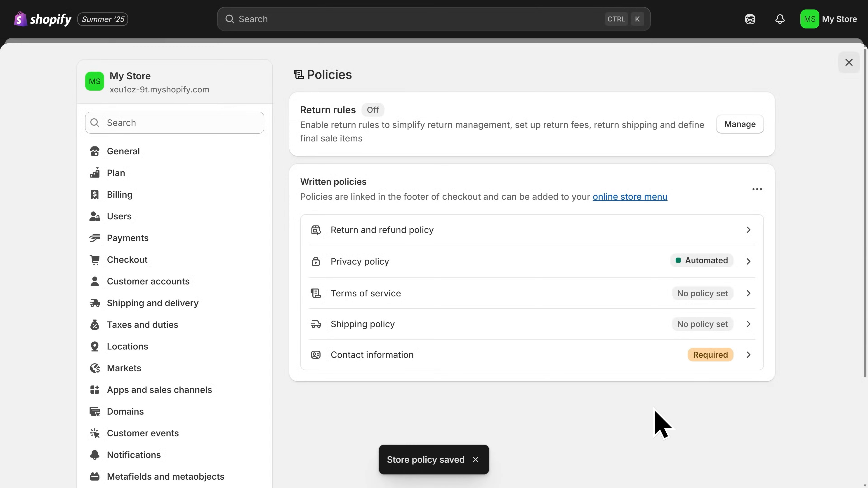
Fill the terms of service with the provided template and publish them
{"action": "left_click", "coordinate": [692, 298]}
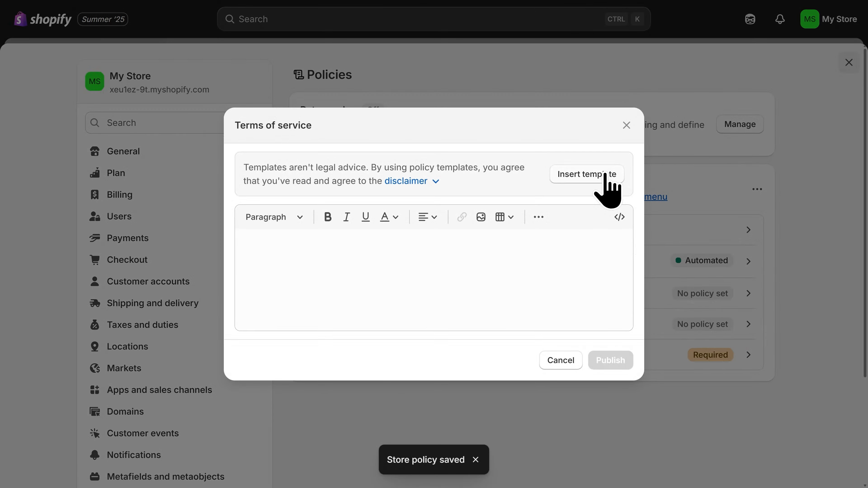
{"action": "left_click", "coordinate": [598, 176]}
{"action": "left_click", "coordinate": [614, 449]}
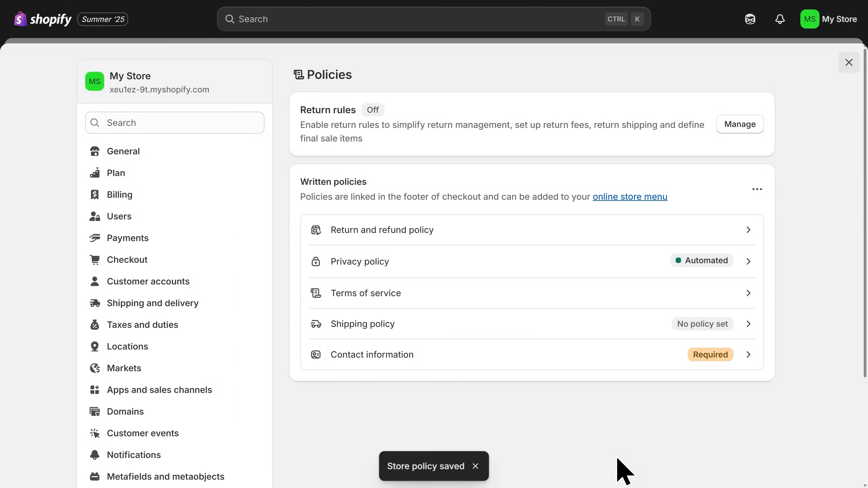
Write "Insert shipping policy here" as the shipping policy and publish it
{"action": "left_click", "coordinate": [689, 327]}
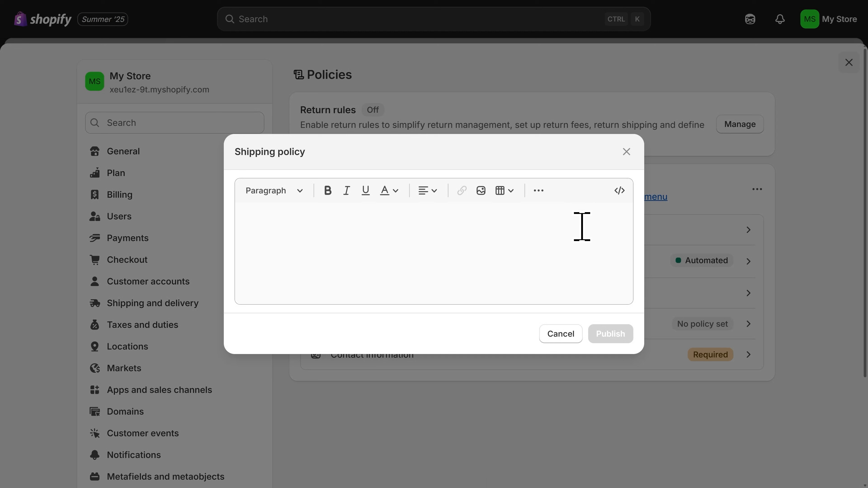
{"action": "left_click", "coordinate": [582, 227]}
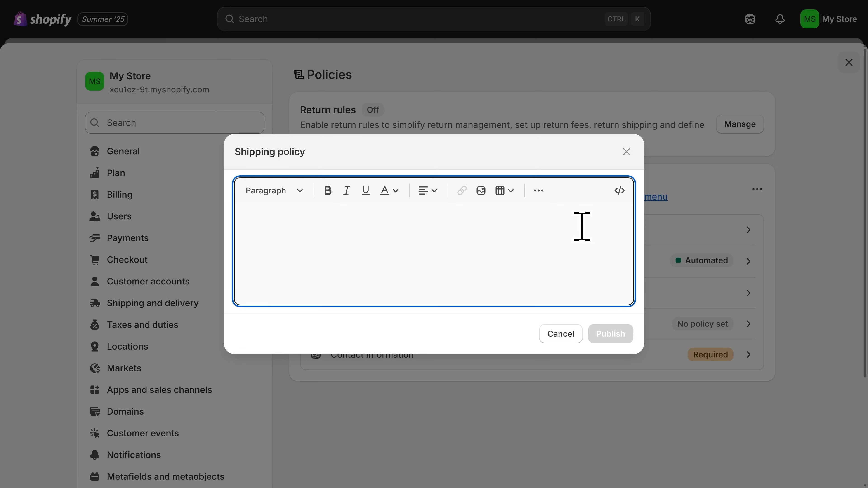
{"action": "type", "text": "Insert"}
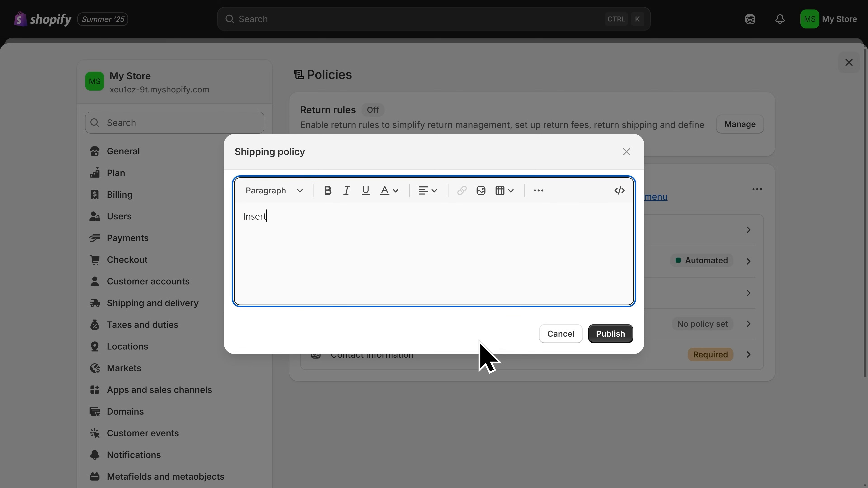
{"action": "type", "text": " shipping policy here"}
{"action": "left_click", "coordinate": [607, 335]}
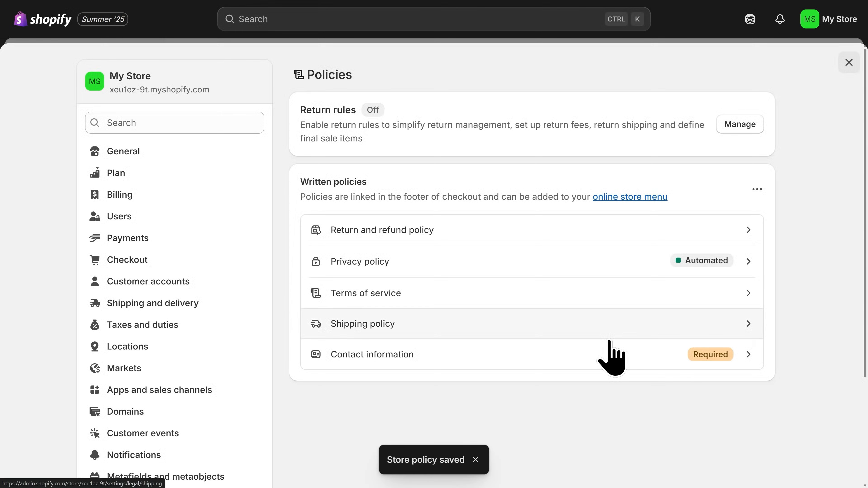
Publish the contact information using the provided template, and return to the theme editor
{"action": "left_click", "coordinate": [639, 363]}
{"action": "left_click", "coordinate": [585, 158]}
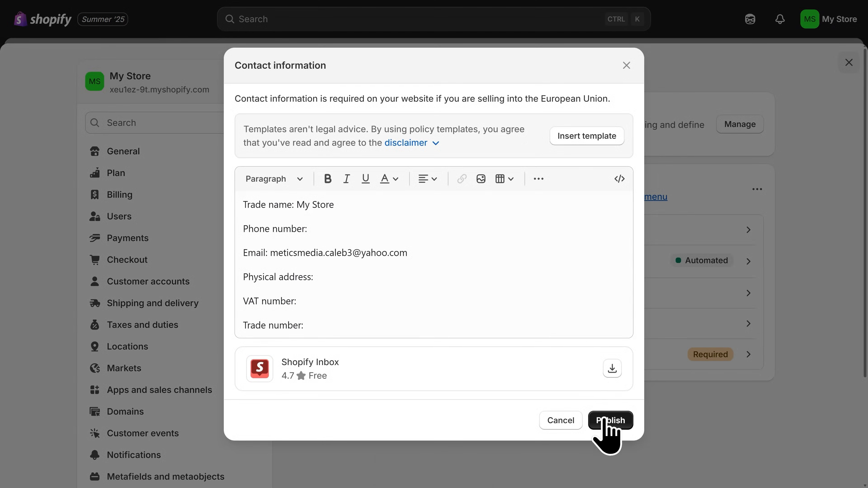
{"action": "left_click", "coordinate": [611, 420]}
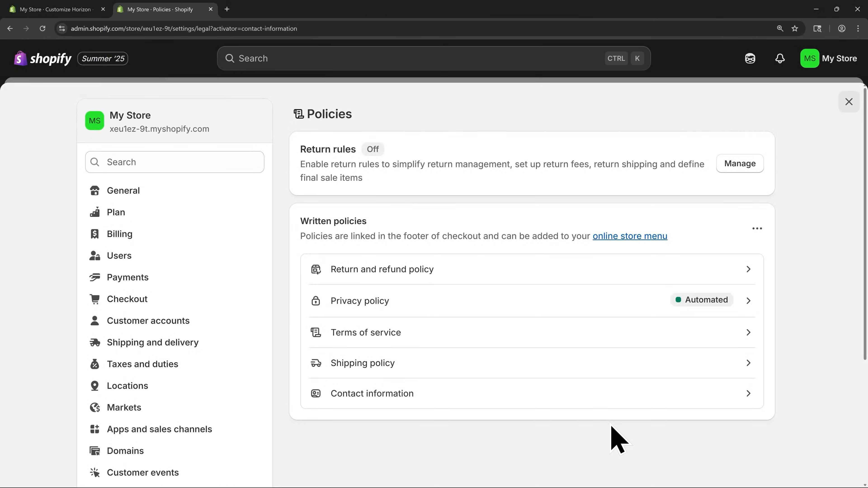
{"action": "left_click", "coordinate": [210, 10]}
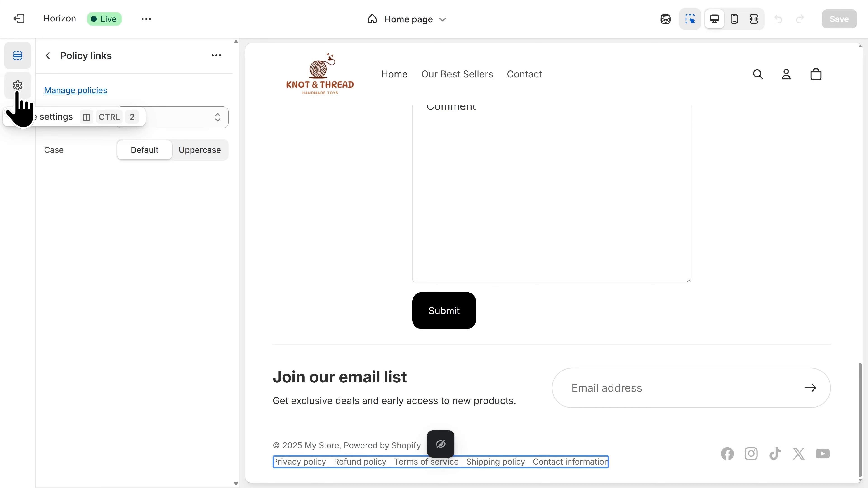
Upload Favicon-500x500.png as the favicon in the theme settings and check how it looks in the browser
{"action": "left_click", "coordinate": [17, 85]}
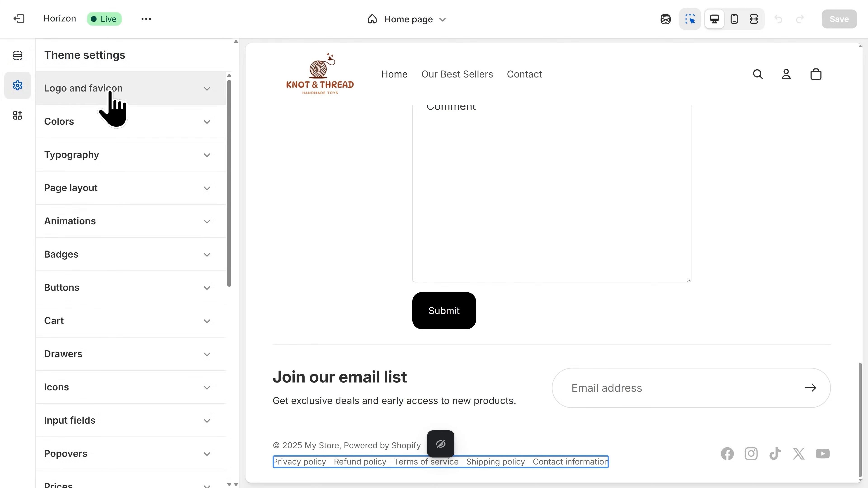
{"action": "left_click", "coordinate": [108, 98]}
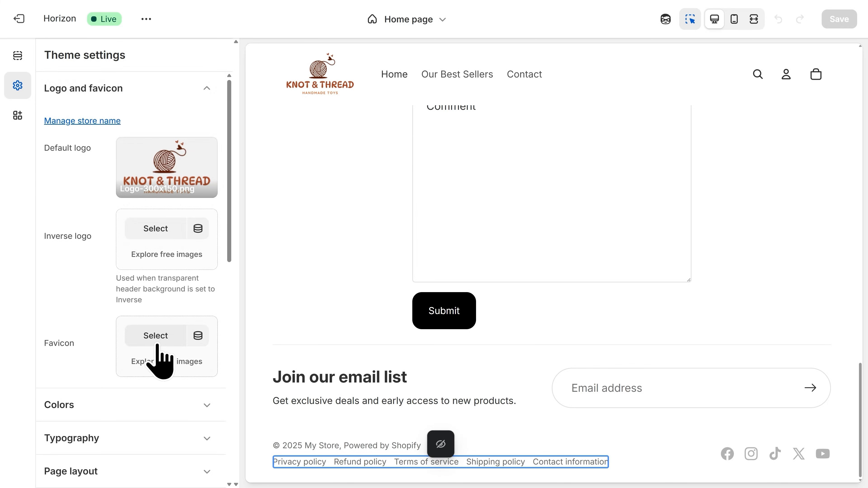
{"action": "left_click", "coordinate": [156, 344]}
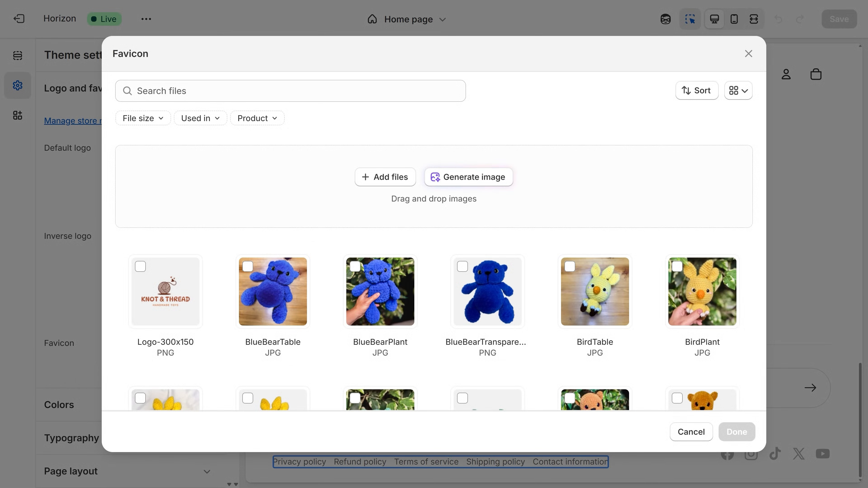
{"action": "left_click_drag", "start_coordinate": [56, 260], "coordinate": [319, 213]}
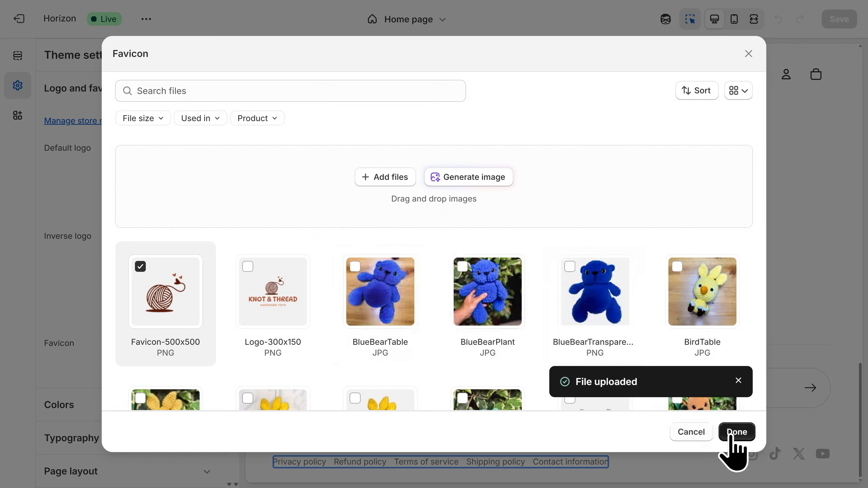
{"action": "left_click", "coordinate": [731, 438]}
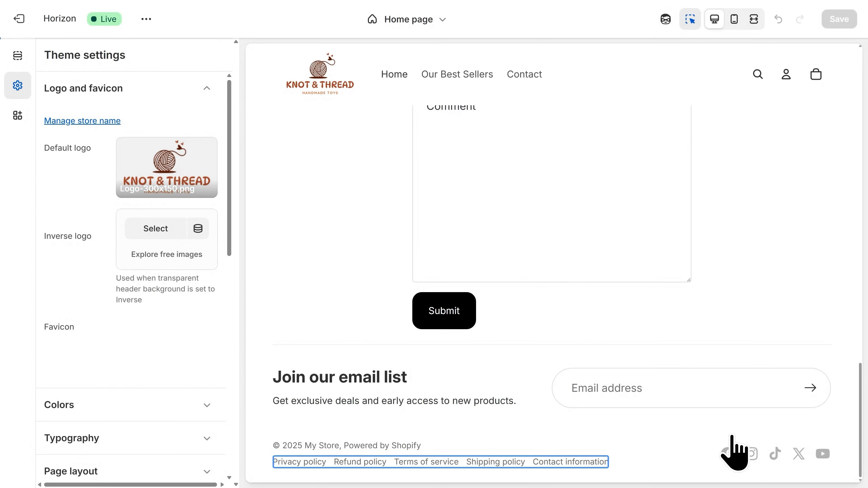
{"action": "scroll", "coordinate": [734, 451], "scroll_direction": "down", "scroll_amount": 10}
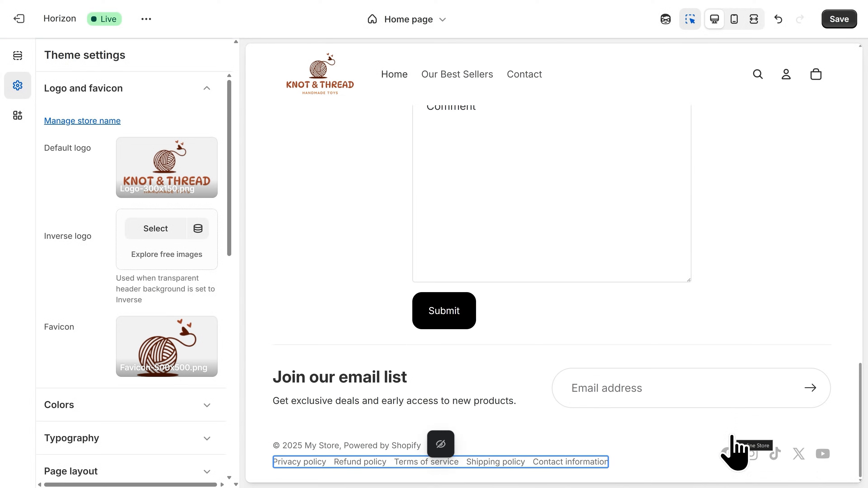
{"action": "key", "text": "F11"}
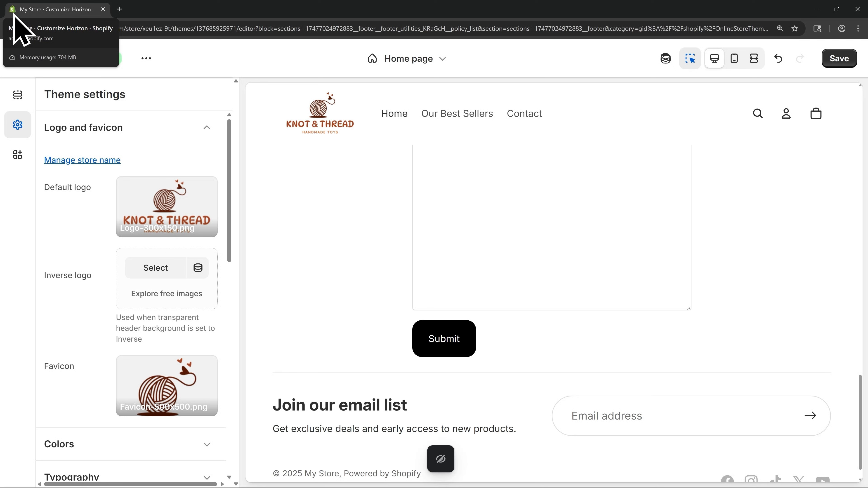
{"action": "key", "text": "F11"}
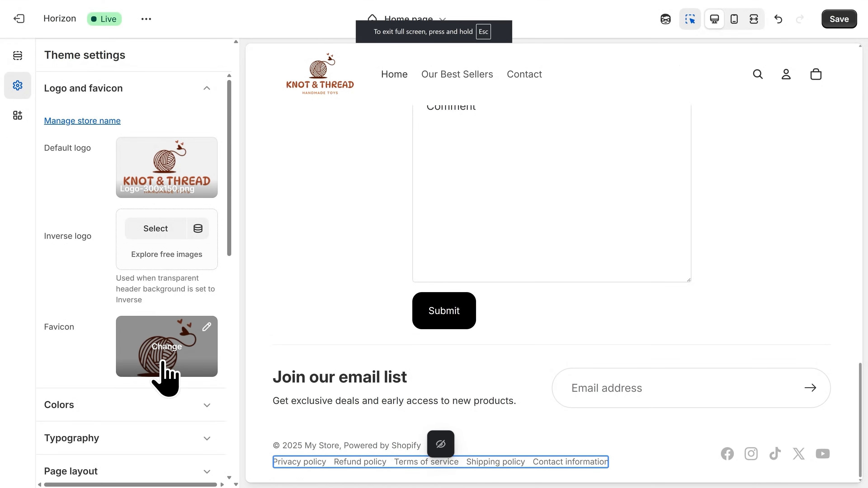
Review the theme's color schemes and typography settings, including the fonts offered for body text
{"action": "left_click", "coordinate": [164, 405]}
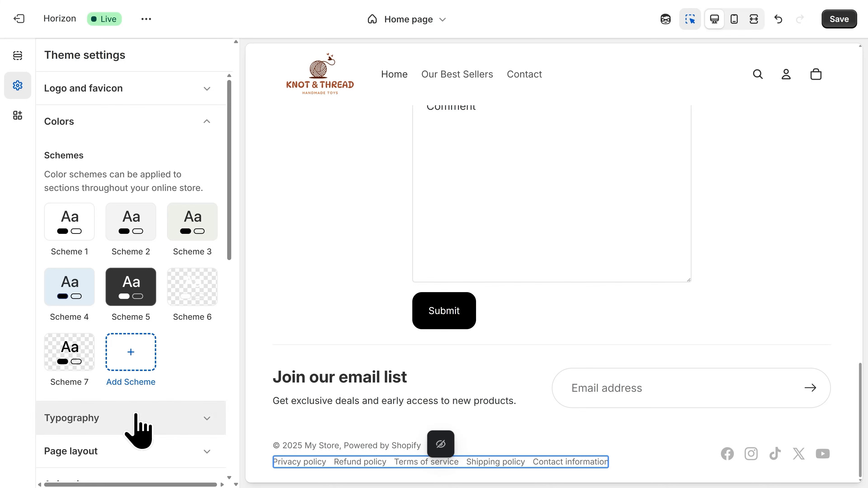
{"action": "left_click", "coordinate": [136, 416]}
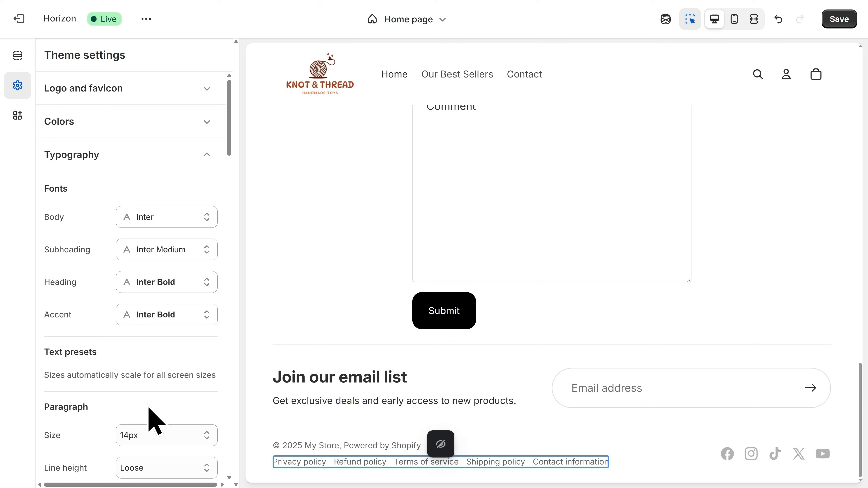
{"action": "left_click", "coordinate": [183, 224]}
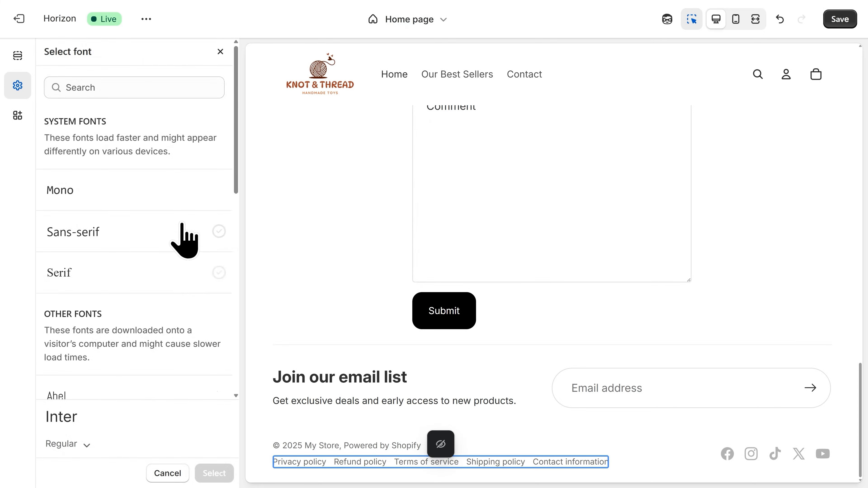
{"action": "left_click", "coordinate": [221, 52]}
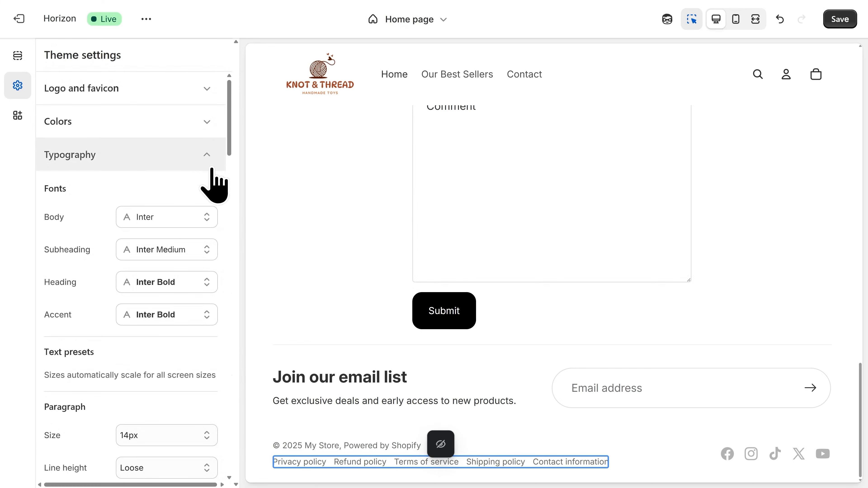
{"action": "left_click", "coordinate": [204, 157]}
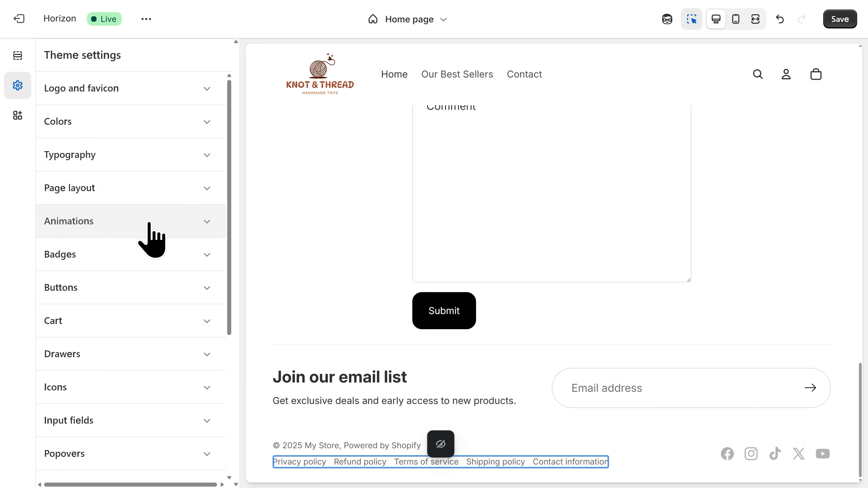
Enable the page transition and the product card to product page transition, and set the card hover effect to Lift
{"action": "left_click", "coordinate": [149, 224]}
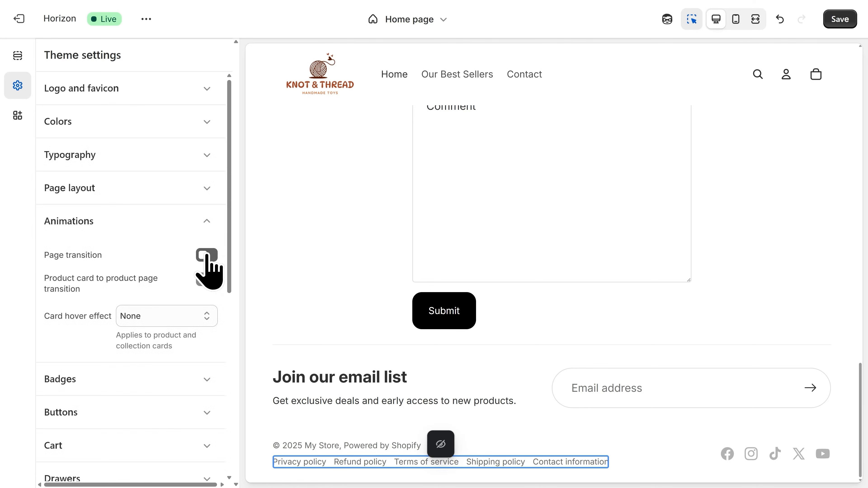
{"action": "left_click", "coordinate": [207, 256]}
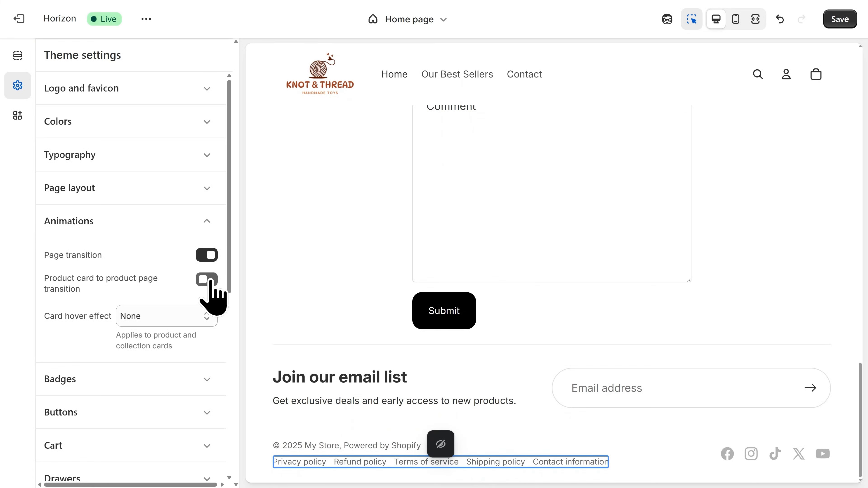
{"action": "left_click", "coordinate": [210, 281]}
{"action": "left_click", "coordinate": [182, 316]}
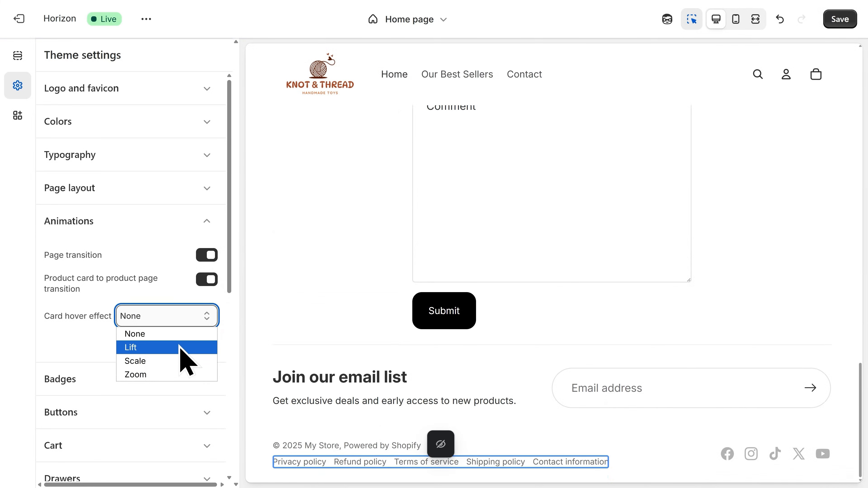
{"action": "left_click", "coordinate": [181, 350]}
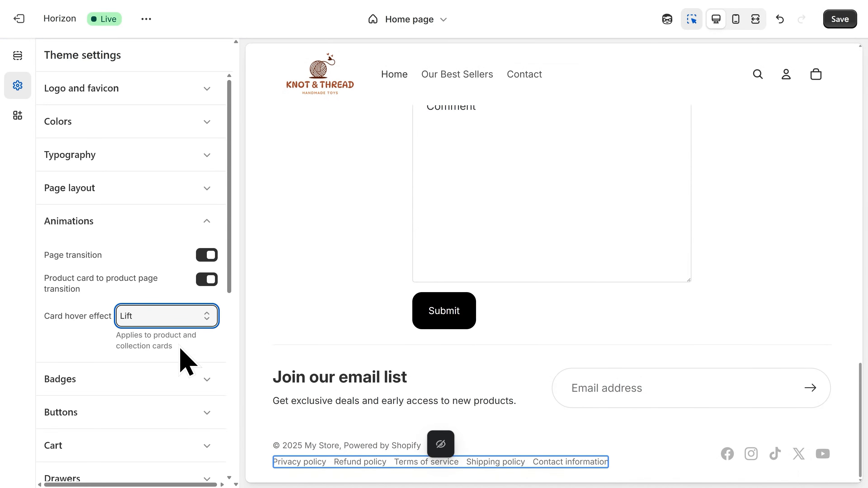
Turn off showing the second image on hover for the theme's product cards
{"action": "scroll", "coordinate": [187, 361], "scroll_direction": "down", "scroll_amount": 6}
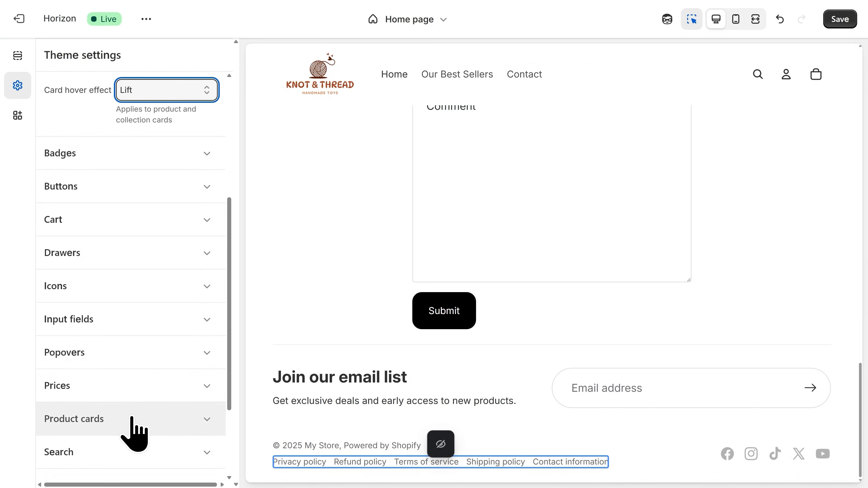
{"action": "left_click", "coordinate": [132, 417]}
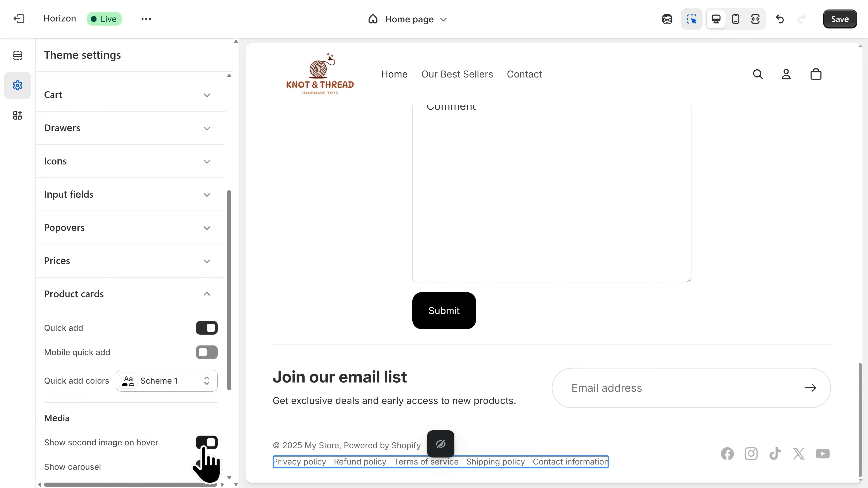
{"action": "left_click", "coordinate": [204, 445]}
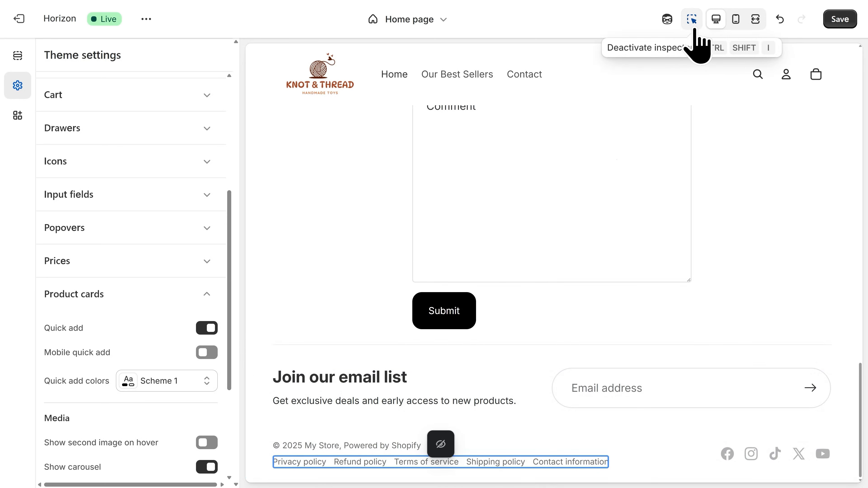
Deactivate the preview inspector and test the animations by opening the Crochet Teddy Bear from Best Sellers and returning to the home page
{"action": "left_click", "coordinate": [693, 29]}
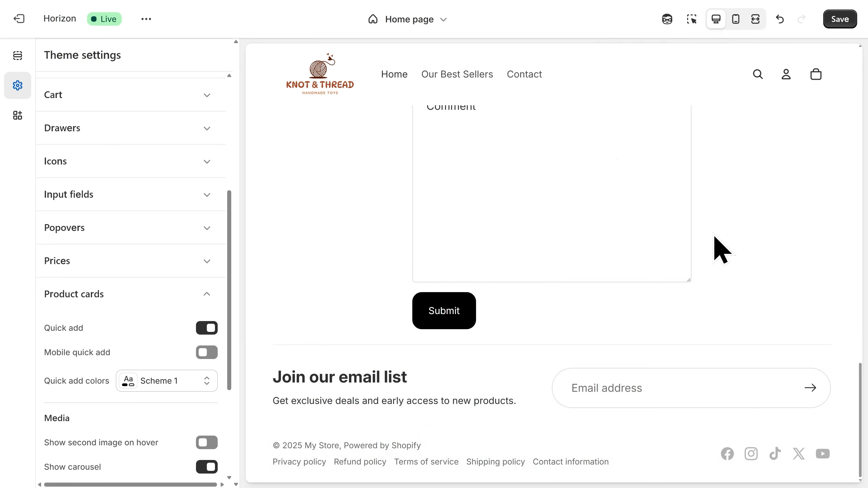
{"action": "scroll", "coordinate": [714, 246], "scroll_direction": "up", "scroll_amount": 8}
{"action": "scroll", "coordinate": [710, 242], "scroll_direction": "up", "scroll_amount": 10}
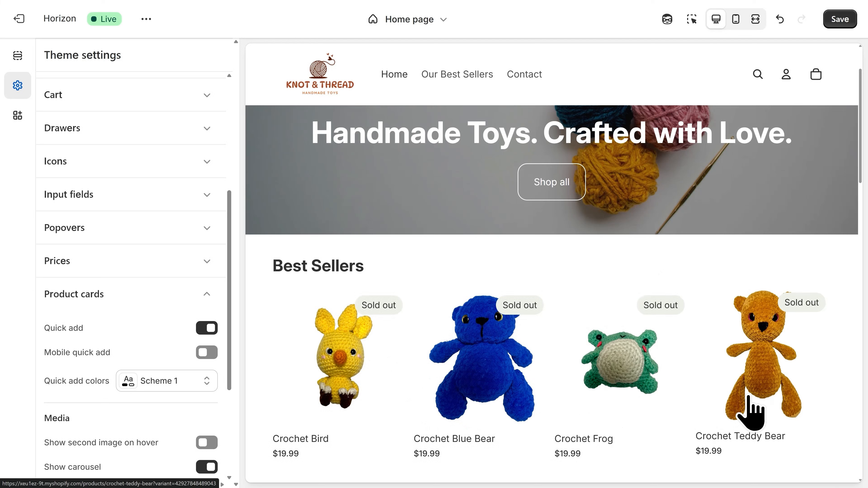
{"action": "left_click", "coordinate": [748, 409]}
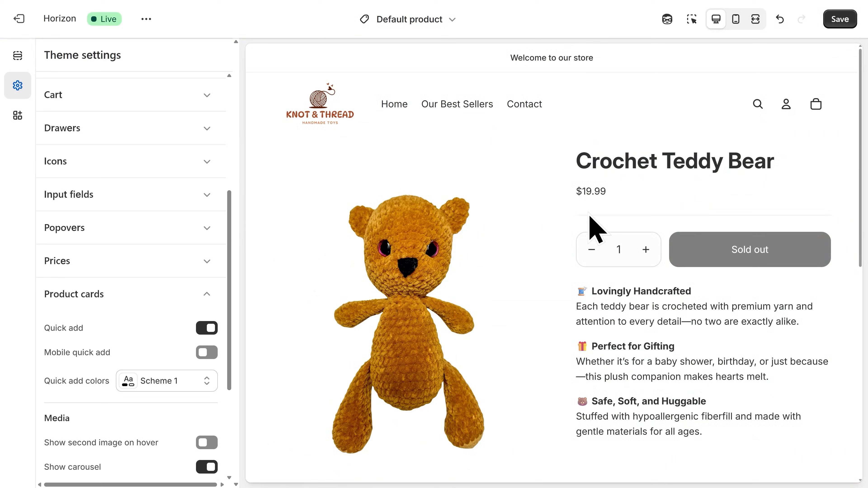
{"action": "left_click", "coordinate": [395, 113]}
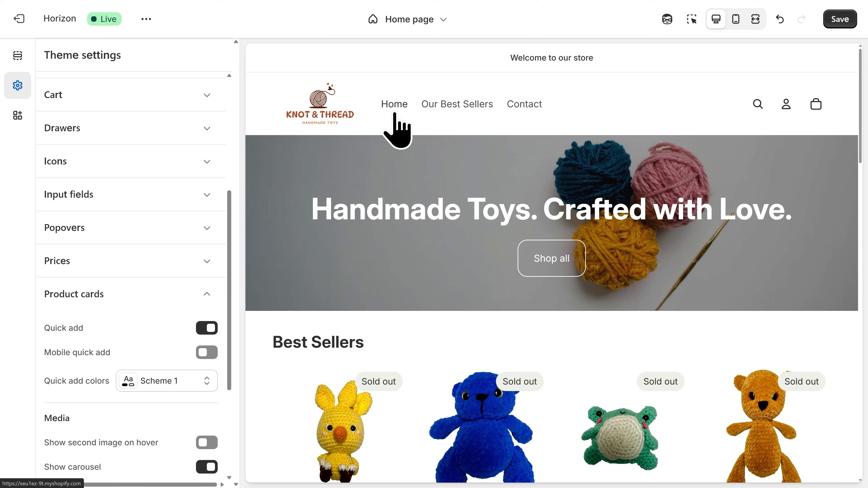
Preview the home page and the Crochet Teddy Bear product page in the mobile layout
{"action": "left_click", "coordinate": [736, 21]}
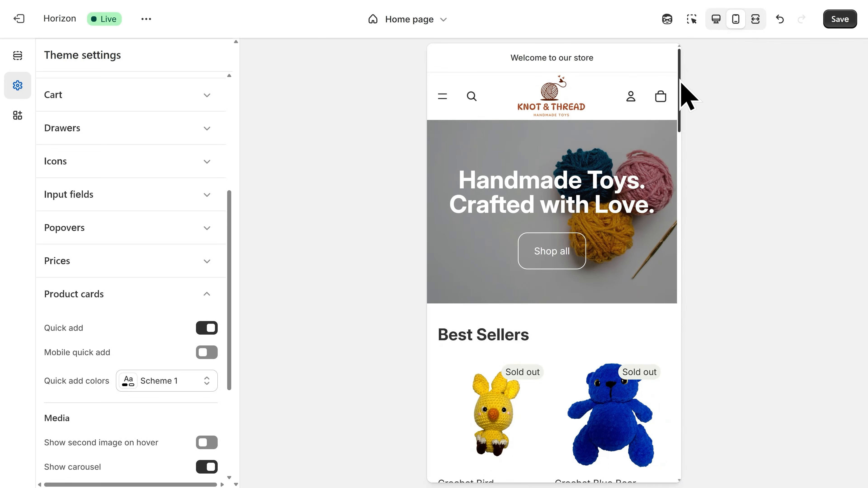
{"action": "left_click_drag", "start_coordinate": [680, 82], "coordinate": [681, 126]}
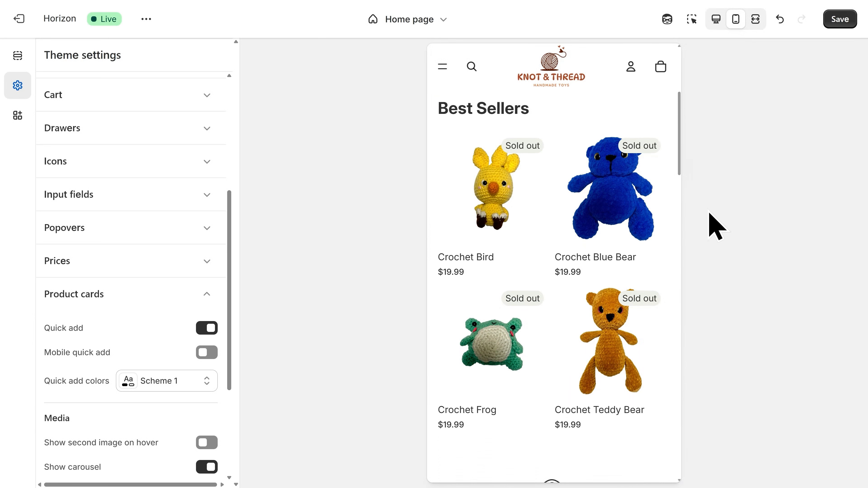
{"action": "left_click", "coordinate": [616, 346]}
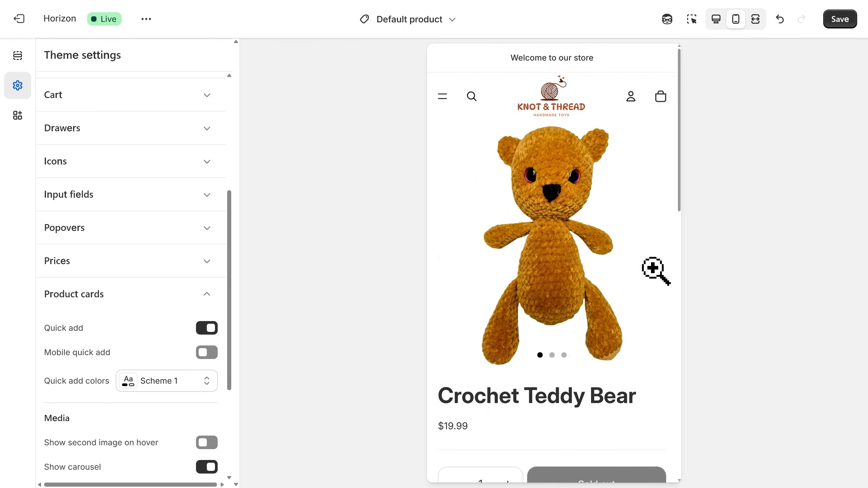
{"action": "scroll", "coordinate": [680, 236], "scroll_direction": "down", "scroll_amount": 2}
{"action": "left_click_drag", "start_coordinate": [678, 240], "coordinate": [682, 305]}
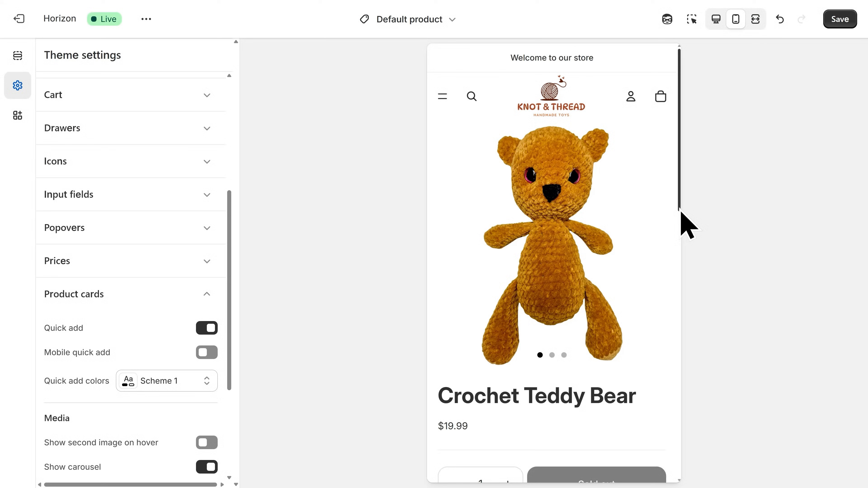
Save the theme changes and exit the theme editor
{"action": "left_click", "coordinate": [841, 26]}
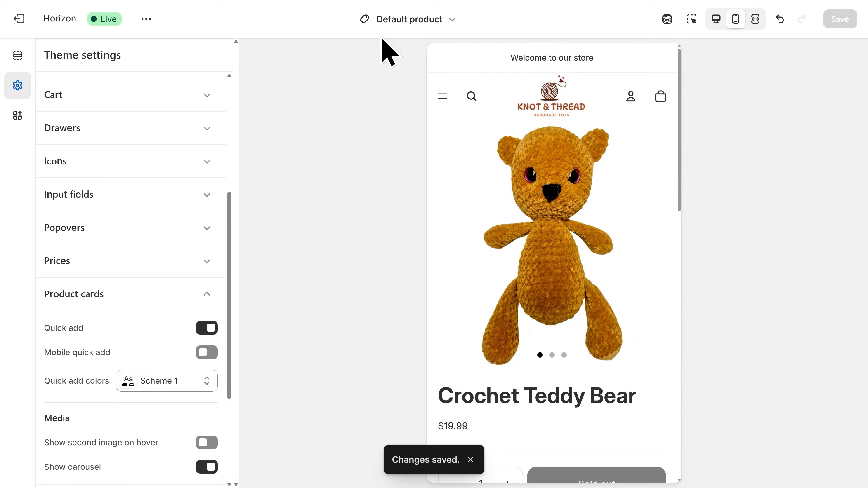
{"action": "left_click", "coordinate": [22, 21]}
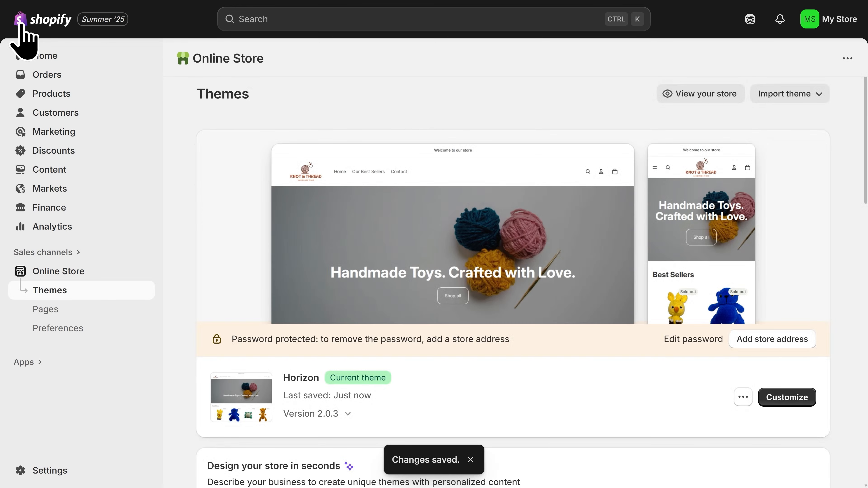
Change the store name to "Knot & Thread" in the general store settings and save the profile
{"action": "left_click", "coordinate": [70, 471]}
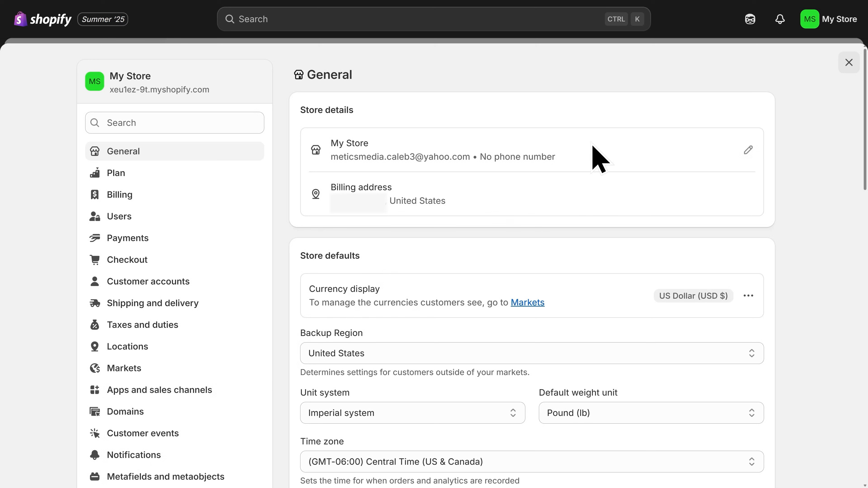
{"action": "left_click", "coordinate": [748, 150]}
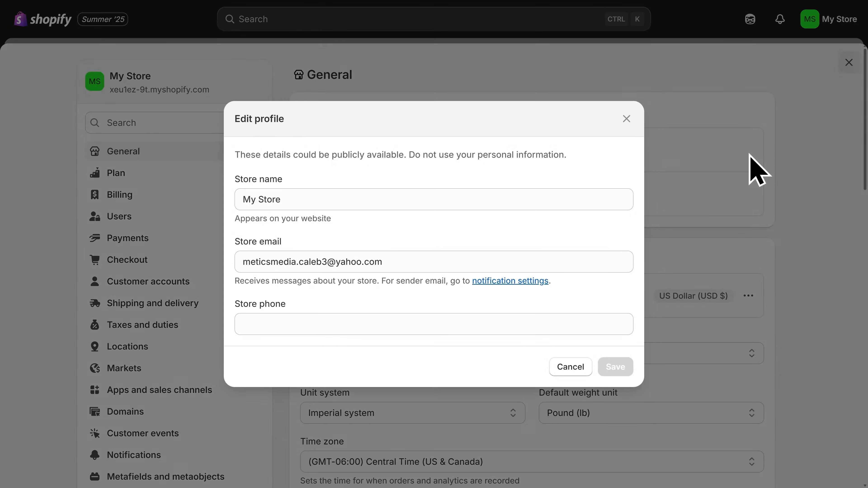
{"action": "left_click", "coordinate": [303, 198]}
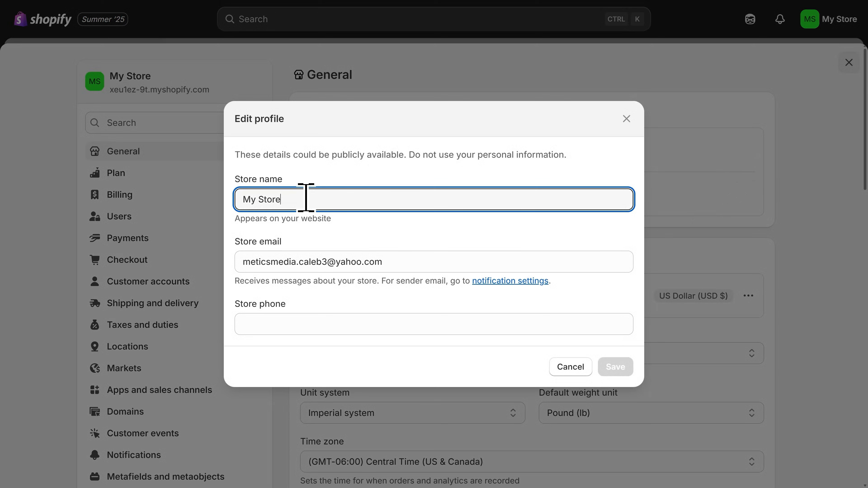
{"action": "key", "text": "ctrl+a"}
{"action": "type", "text": "Kno"}
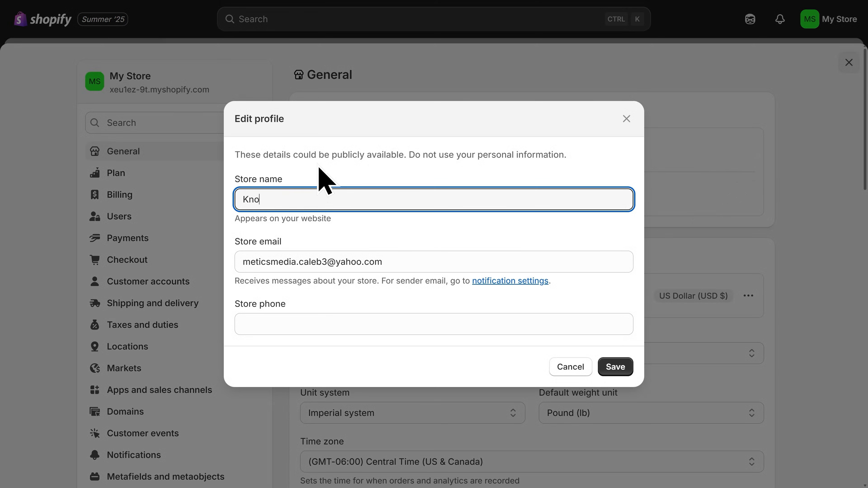
{"action": "type", "text": "t & Thread"}
{"action": "left_click", "coordinate": [615, 373]}
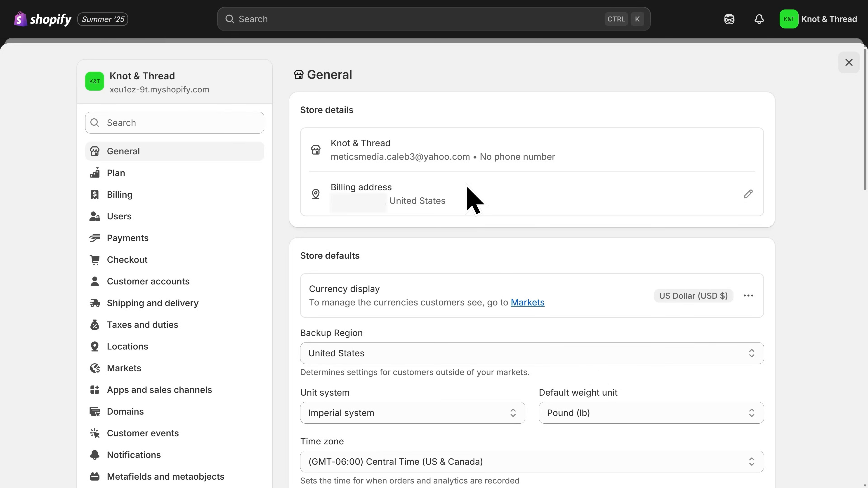
Review the store's payment settings, including Shopify Payments and the supported payment methods such as PayPal
{"action": "left_click", "coordinate": [165, 241]}
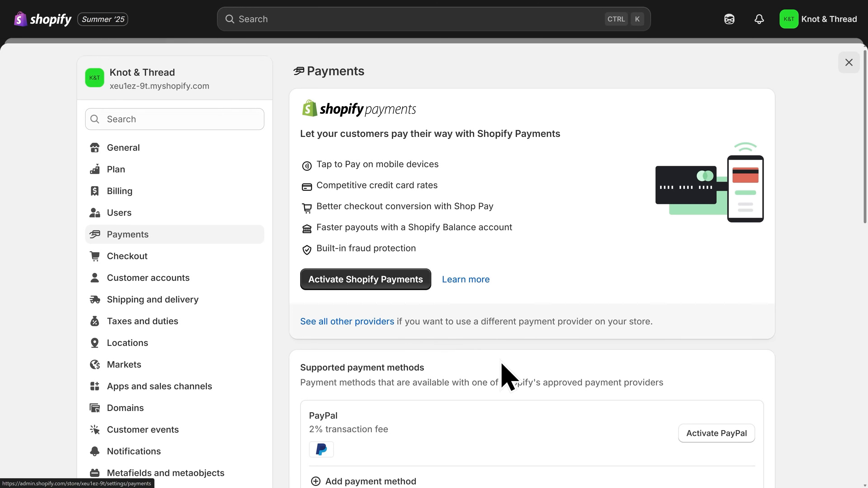
{"action": "scroll", "coordinate": [510, 374], "scroll_direction": "down", "scroll_amount": 3}
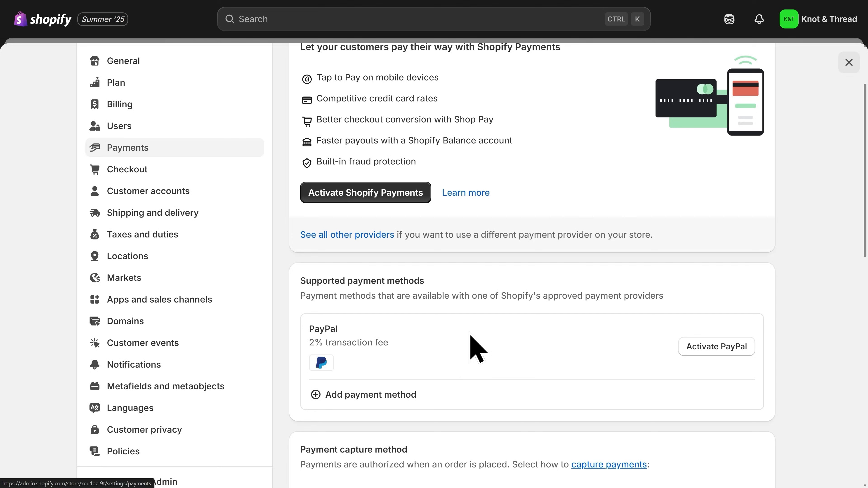
{"action": "scroll", "coordinate": [457, 344], "scroll_direction": "up", "scroll_amount": 3}
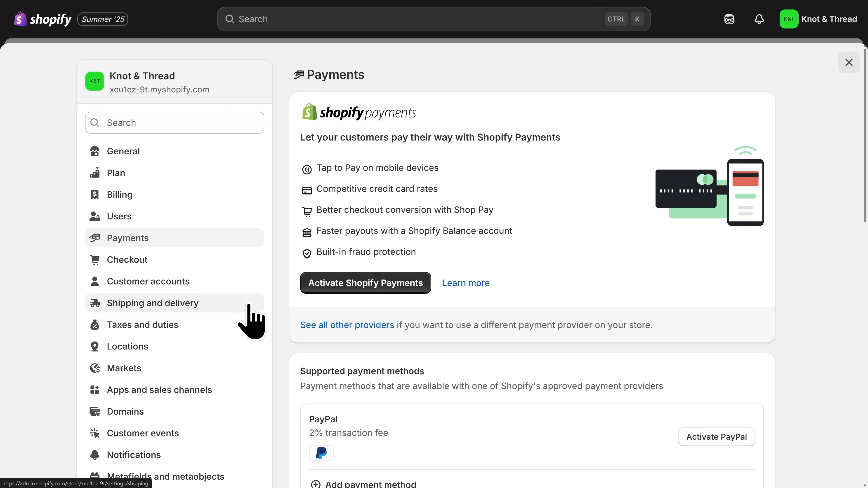
Review the products, fulfillment location and shipping zones in the general shipping profile, and view the taxes and duties settings
{"action": "left_click", "coordinate": [212, 305]}
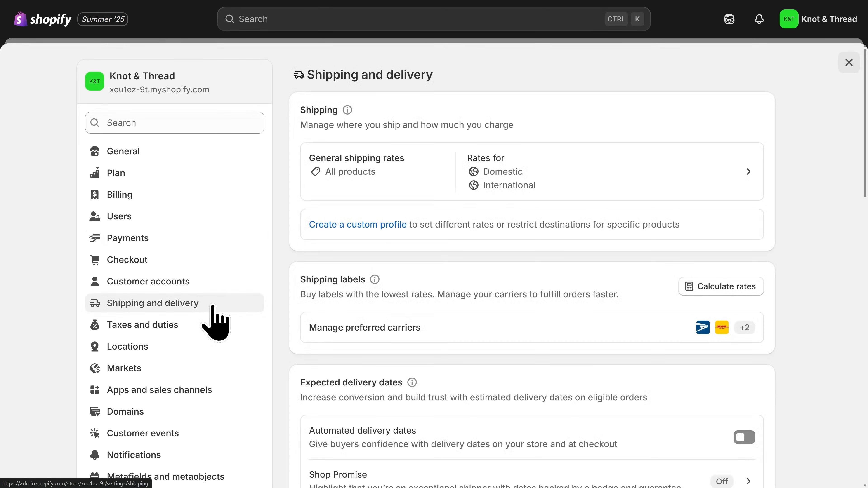
{"action": "left_click", "coordinate": [571, 170]}
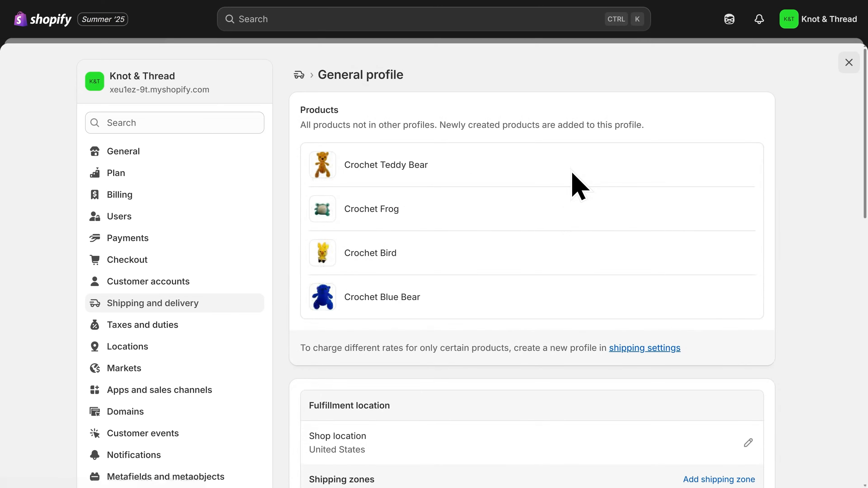
{"action": "scroll", "coordinate": [569, 186], "scroll_direction": "down", "scroll_amount": 5}
{"action": "scroll", "coordinate": [567, 203], "scroll_direction": "down", "scroll_amount": 3}
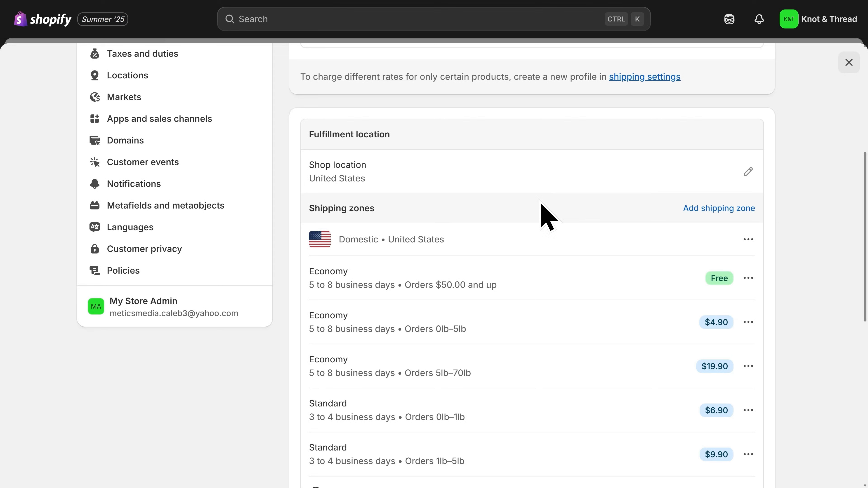
{"action": "scroll", "coordinate": [548, 217], "scroll_direction": "up", "scroll_amount": 6}
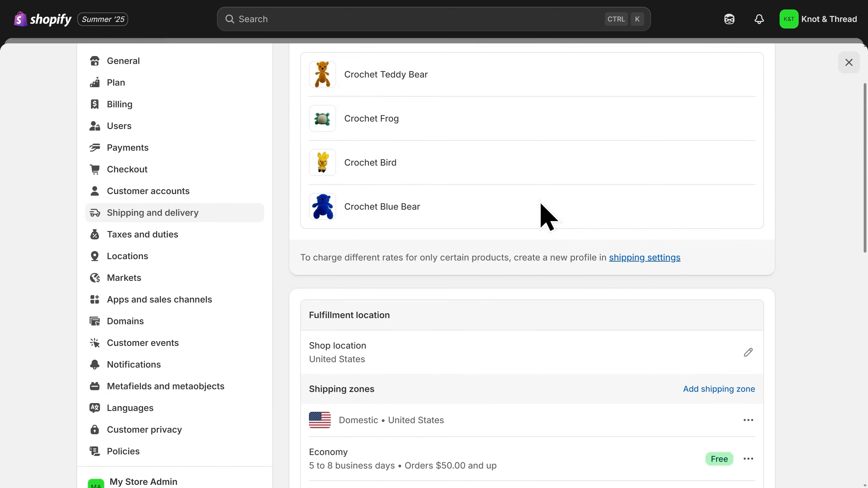
{"action": "left_click", "coordinate": [191, 234]}
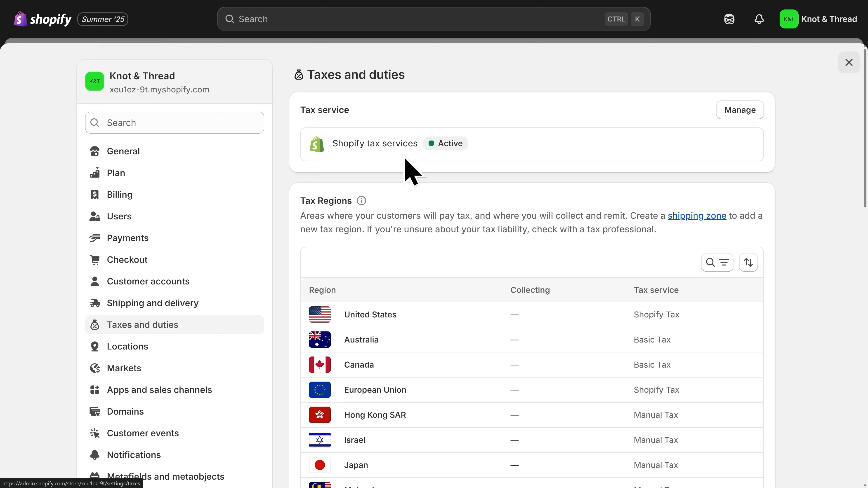
Search for "knotthread" among new domains to buy for the store and highlight the .com ending of the first result
{"action": "left_click", "coordinate": [161, 414]}
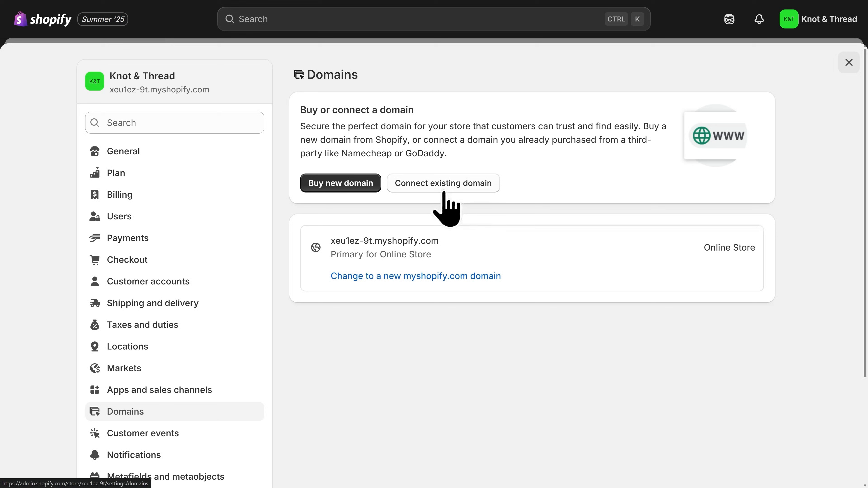
{"action": "left_click", "coordinate": [339, 195]}
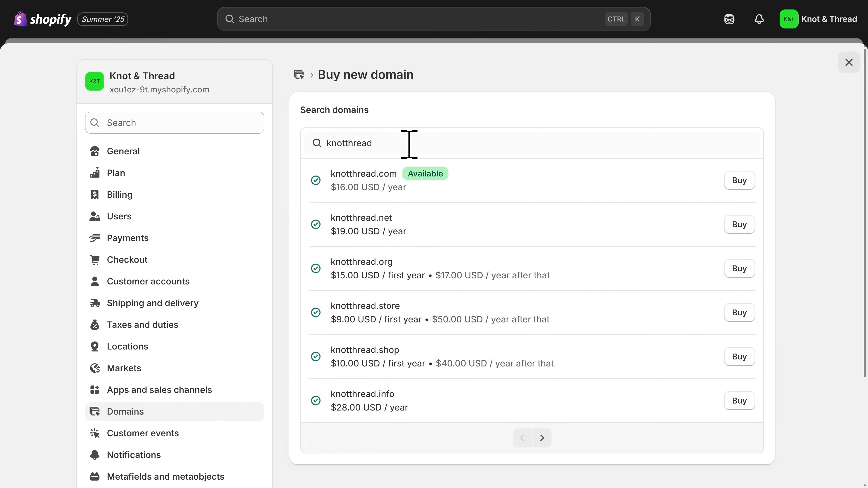
{"action": "left_click_drag", "start_coordinate": [397, 174], "coordinate": [376, 174]}
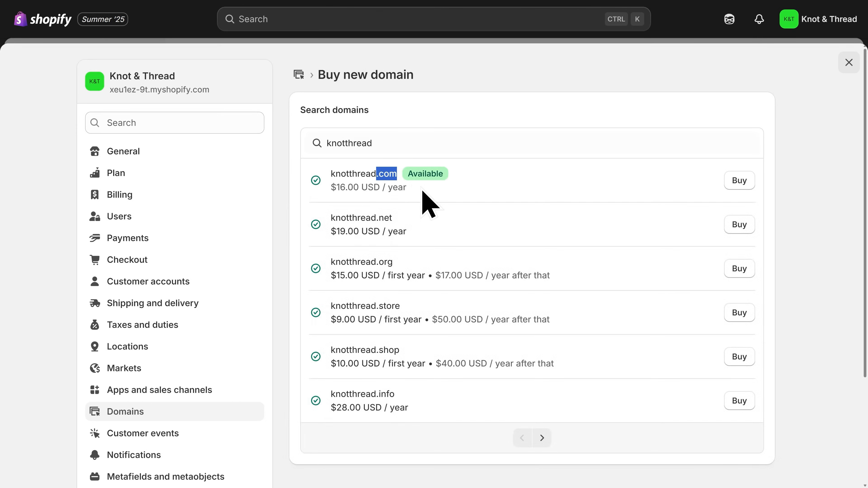